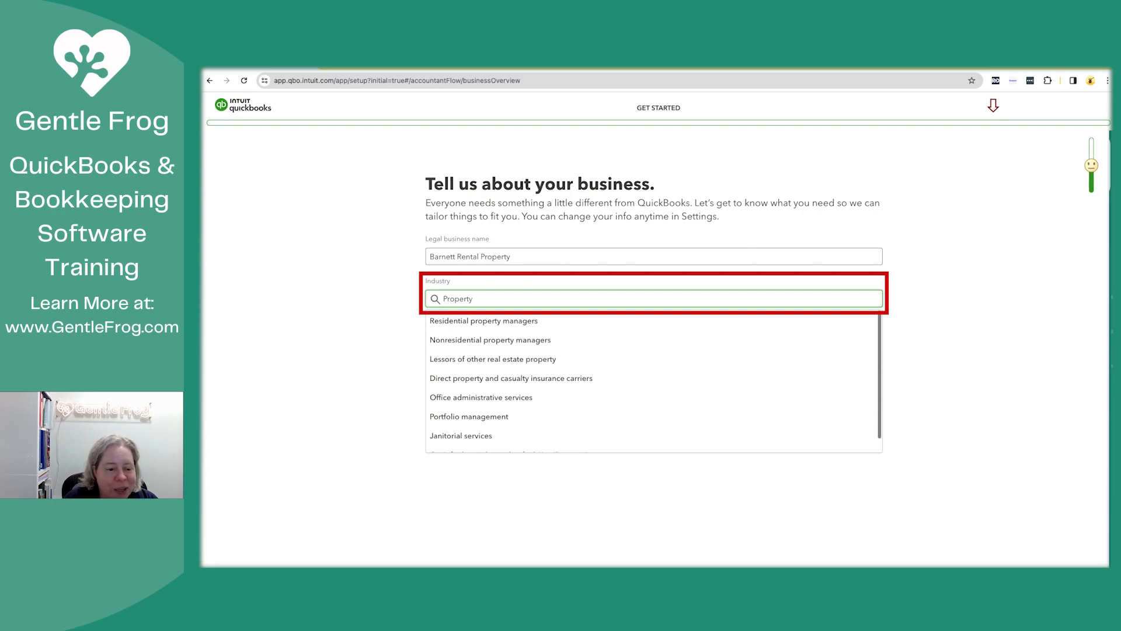
Step: Look through the industry suggestions for Property, and search the industry list for "Rental" as well
scroll(600, 397, down, 1)
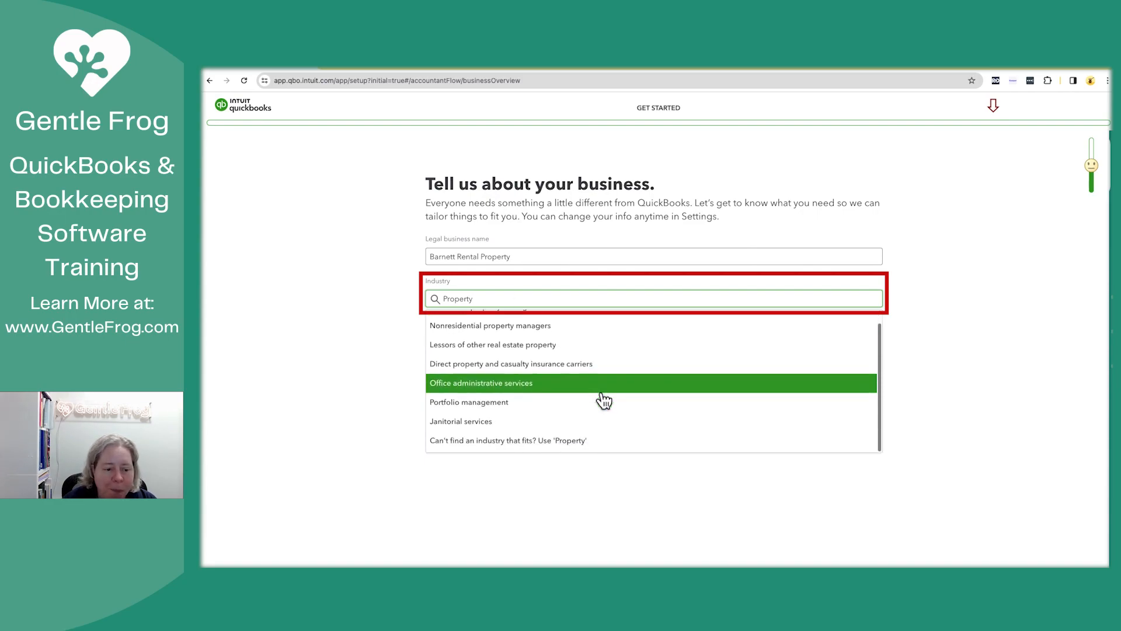
drag(483, 298, 425, 293)
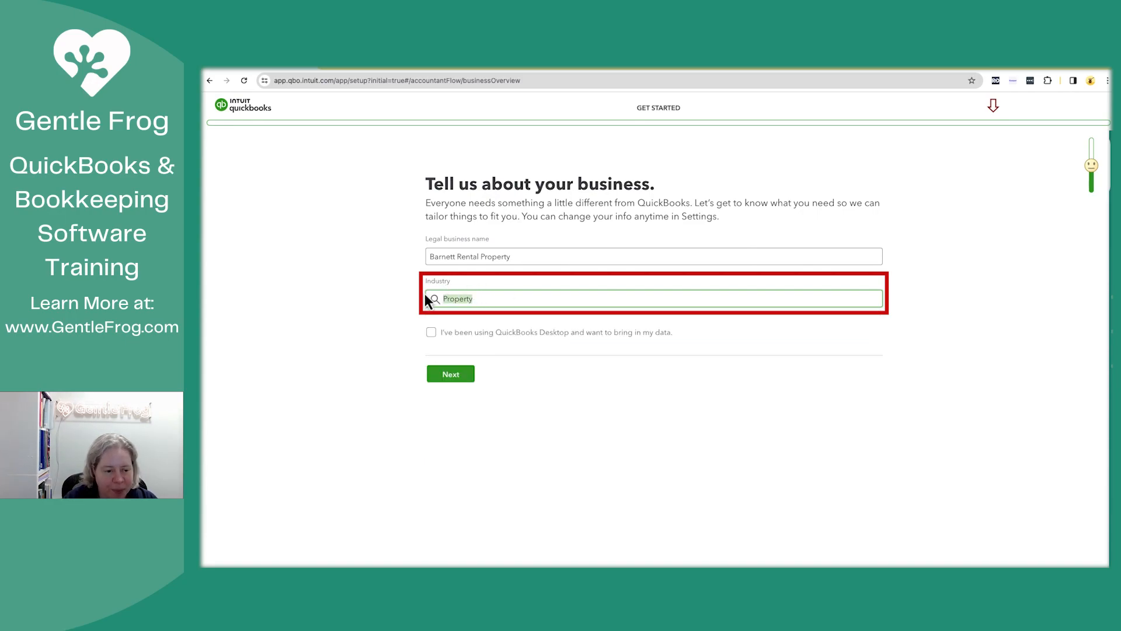
text(Rental)
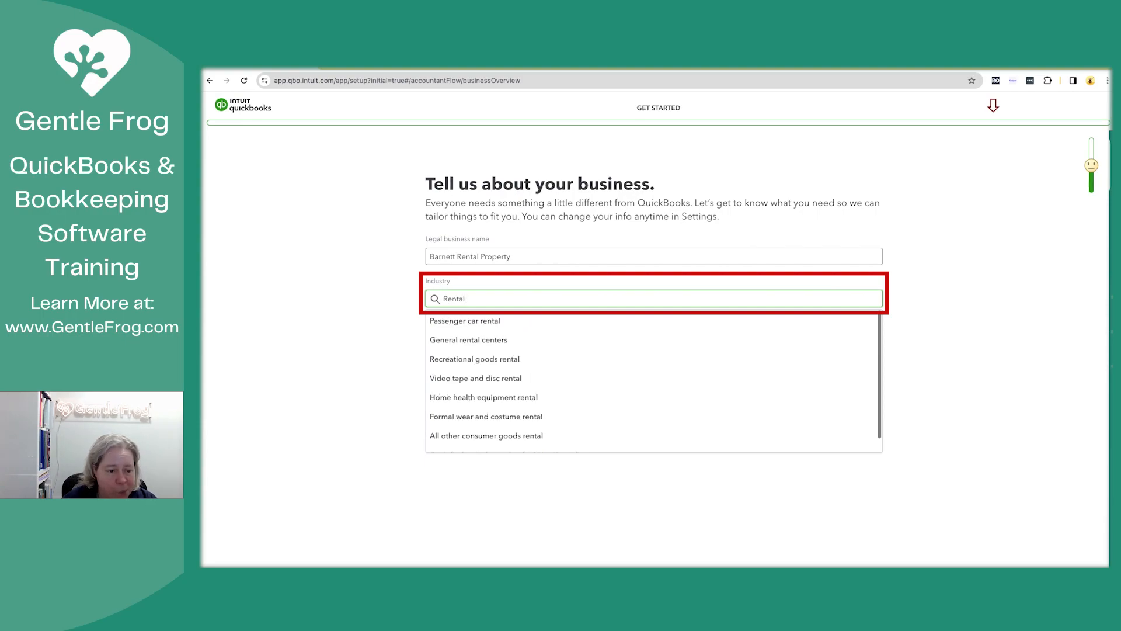
scroll(604, 387, down, 1)
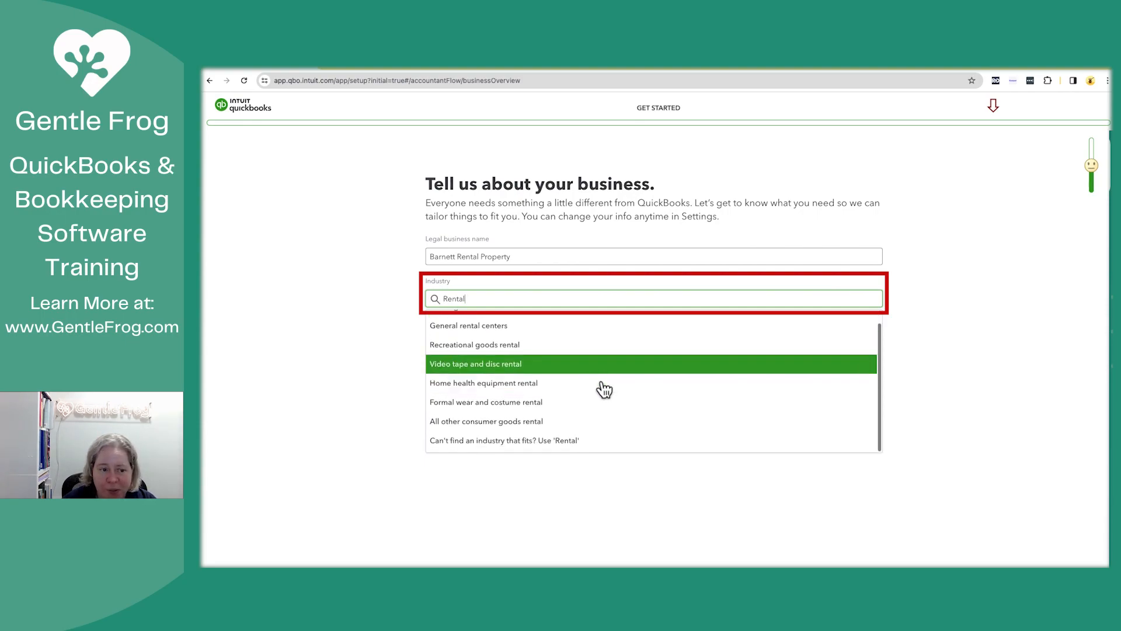
Step: Set the industry to the custom entry "Property Rental" and continue to the business structure question
click(497, 299)
double_click(497, 298)
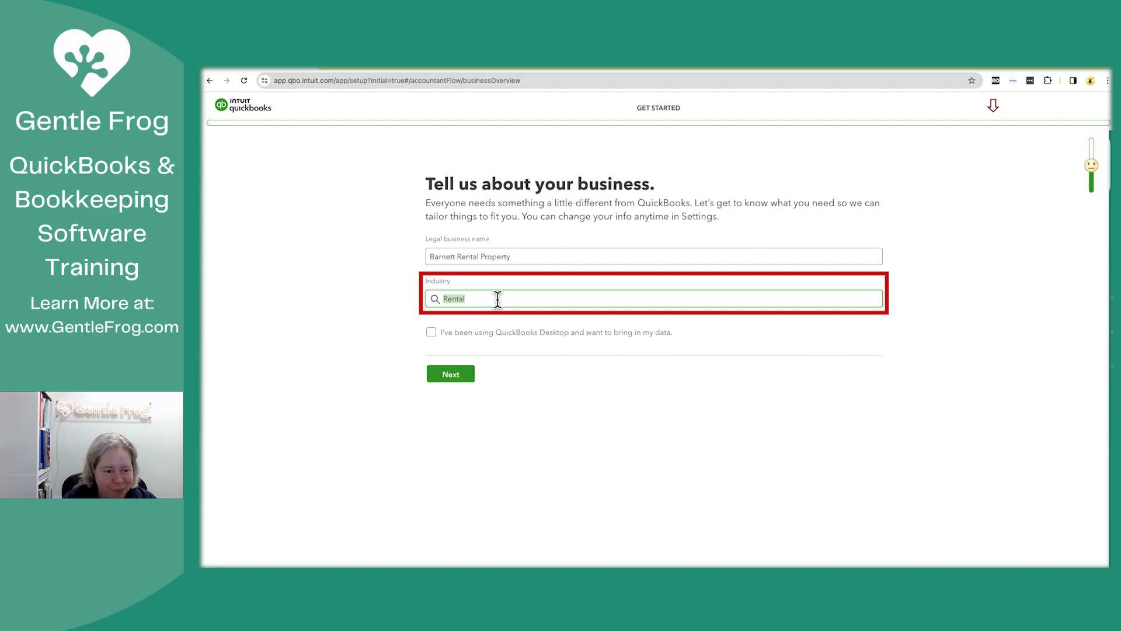
key(BackSpace)
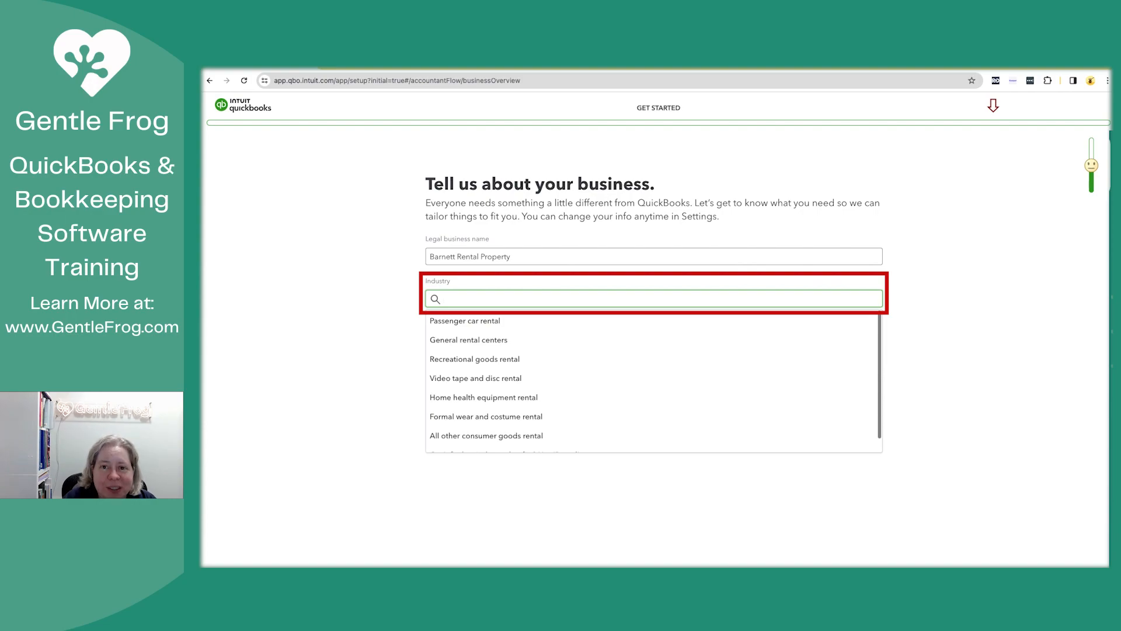
text(Property R)
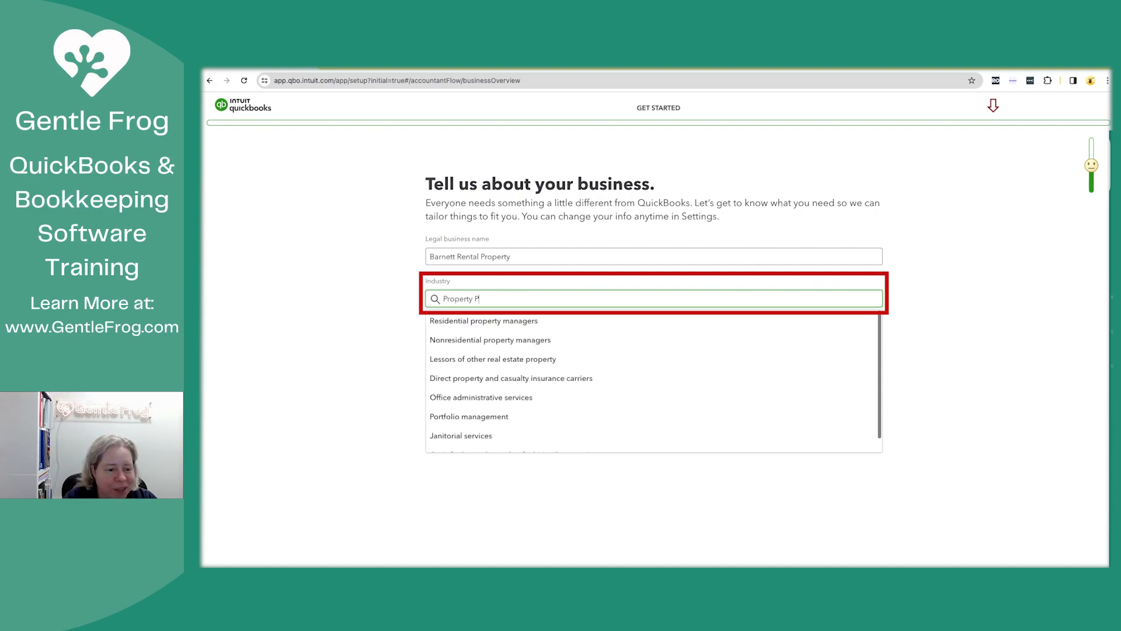
text(ental)
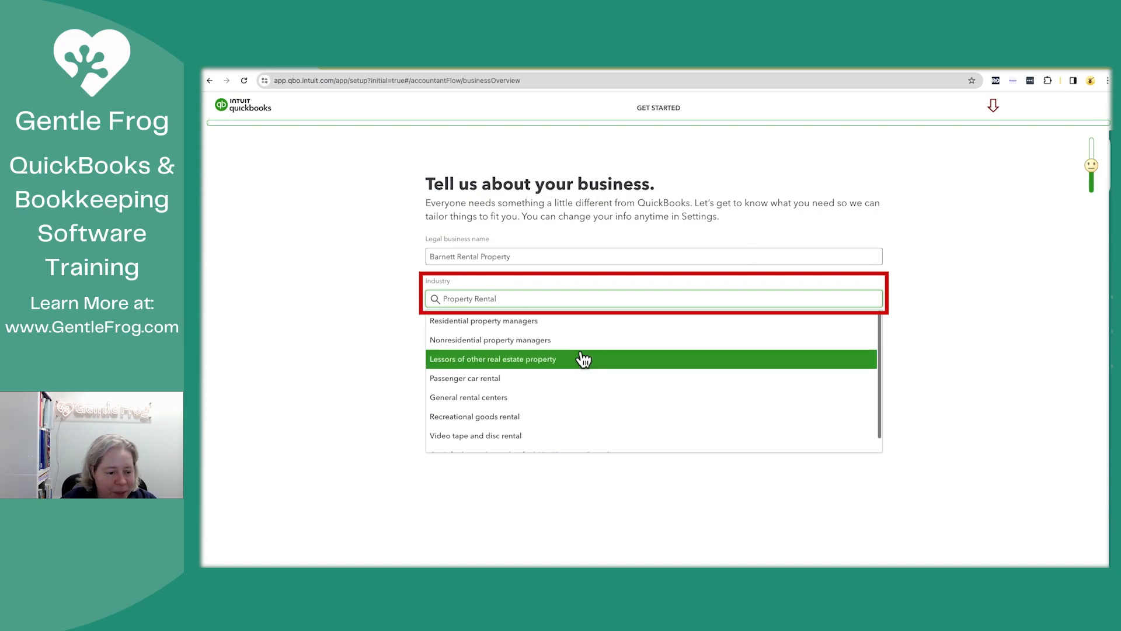
scroll(584, 360, down, 1)
scroll(584, 360, down, 1)
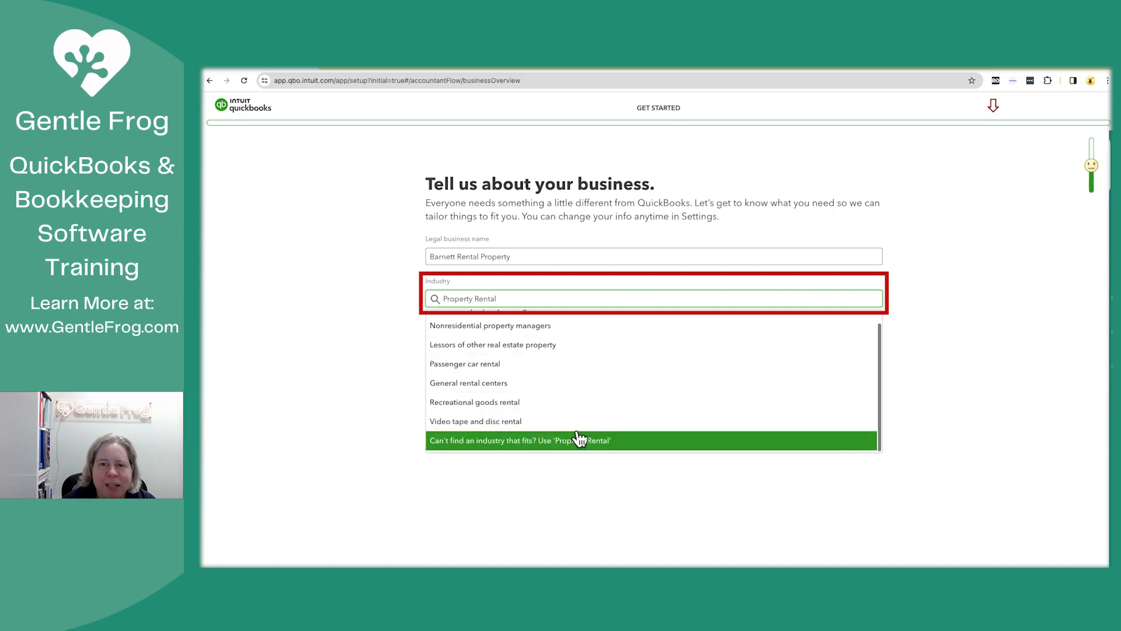
click(621, 447)
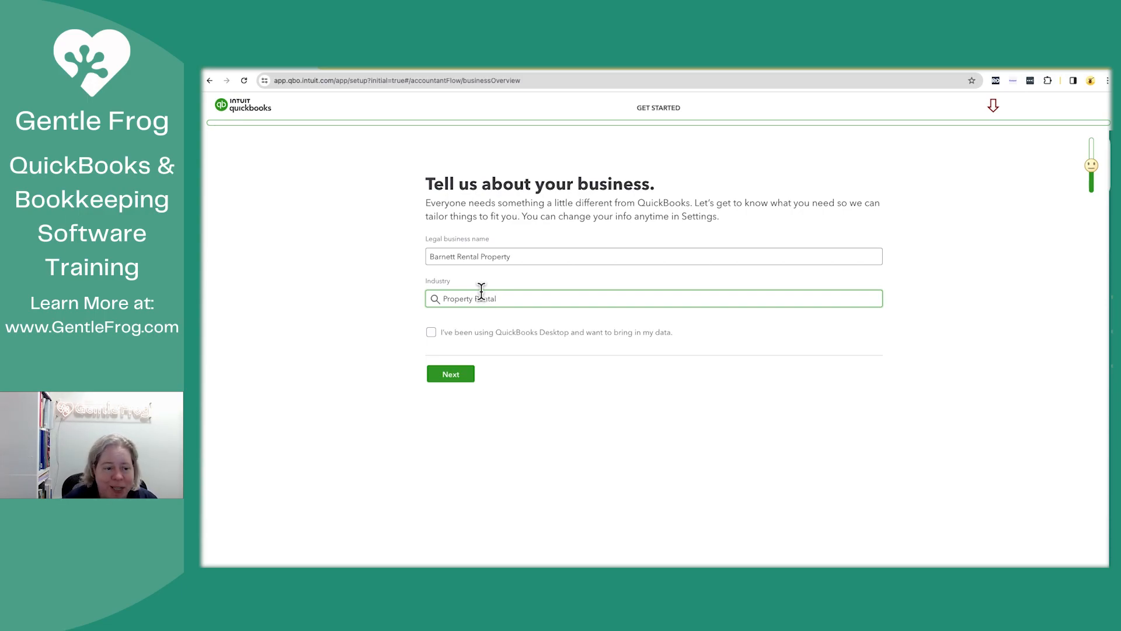
click(456, 375)
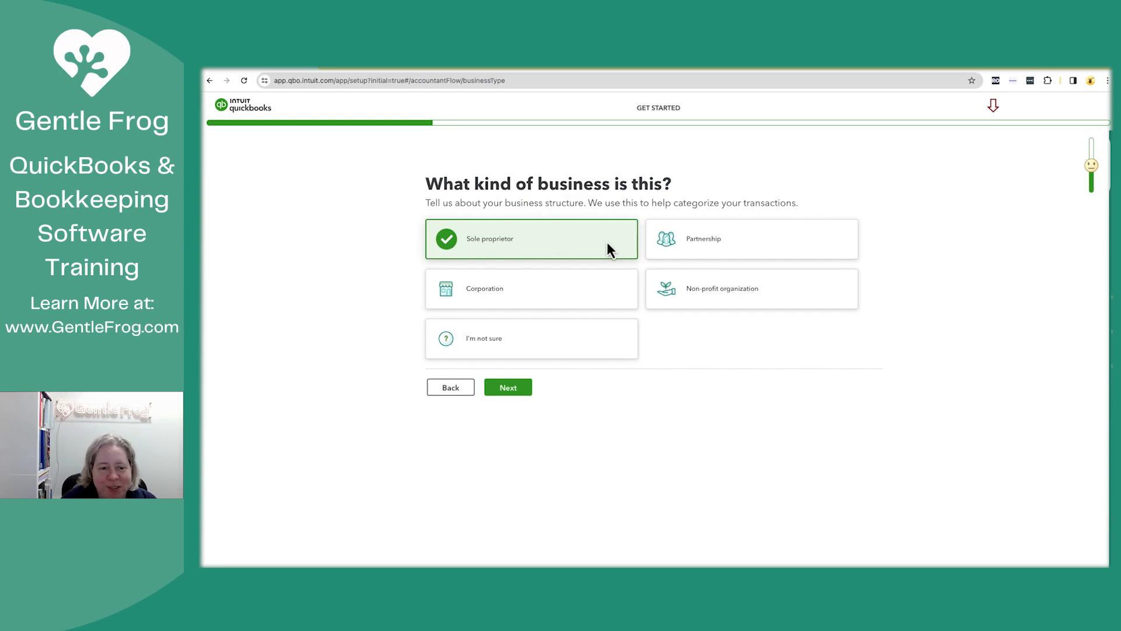
Step: Continue as a sole proprietor, choose Organize your expenses as the only task, and finish the company setup
click(523, 391)
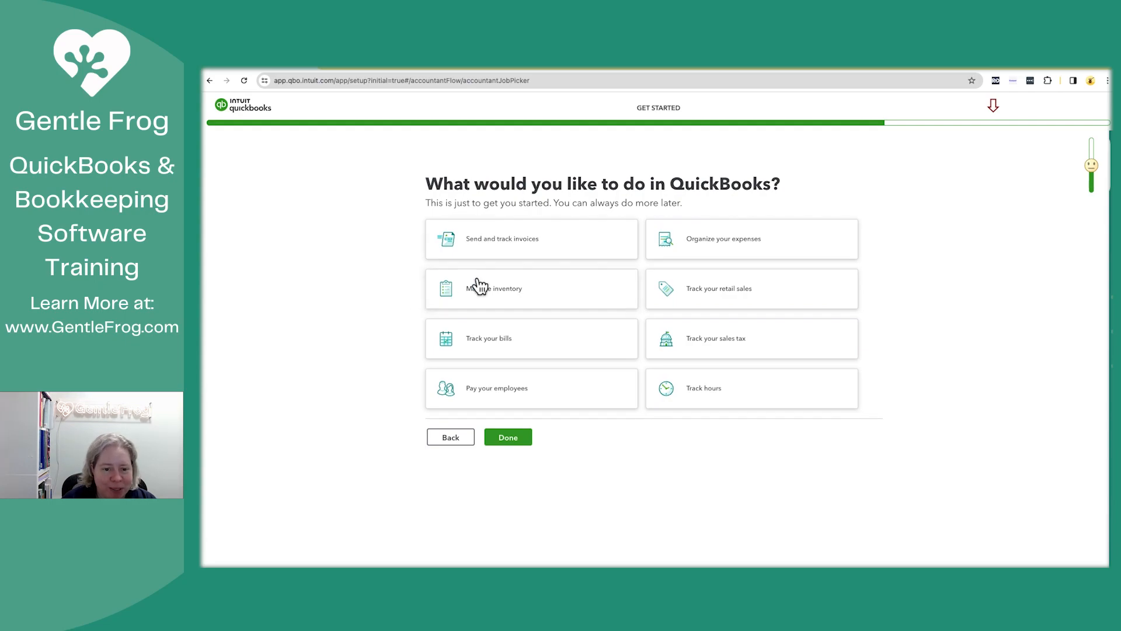
click(700, 244)
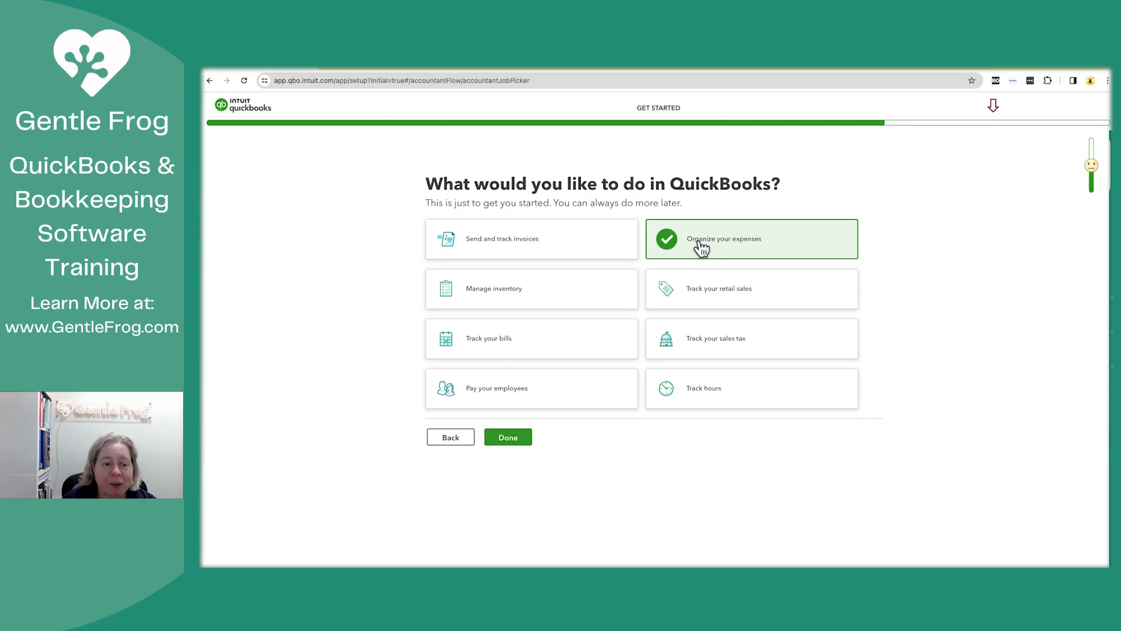
click(524, 444)
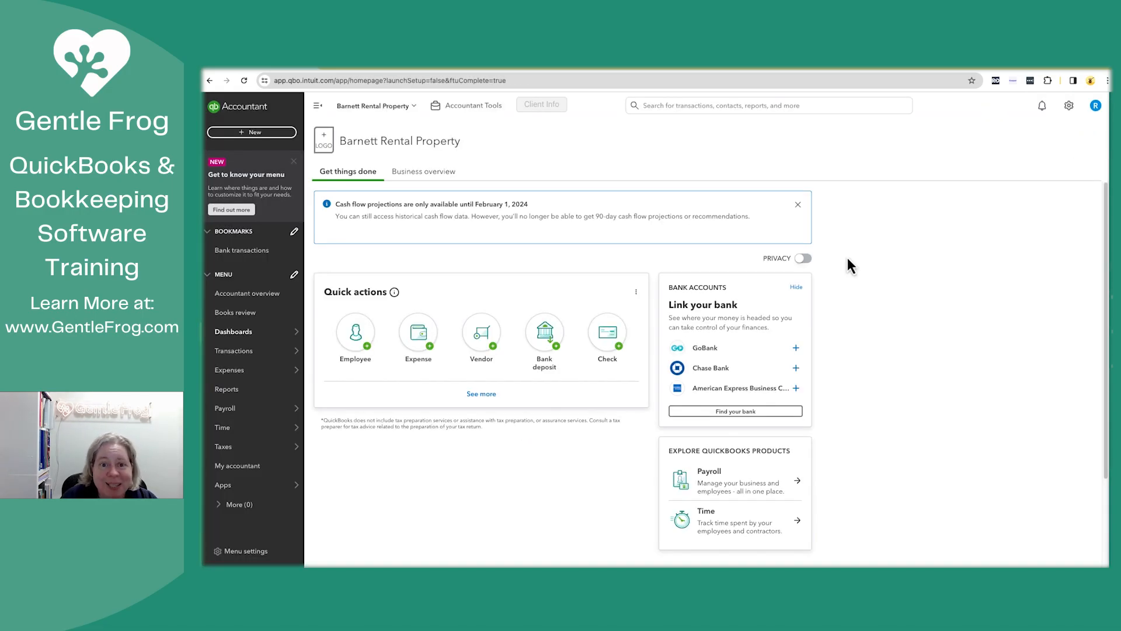
Step: Check which new transaction types the company file offers to create
click(266, 133)
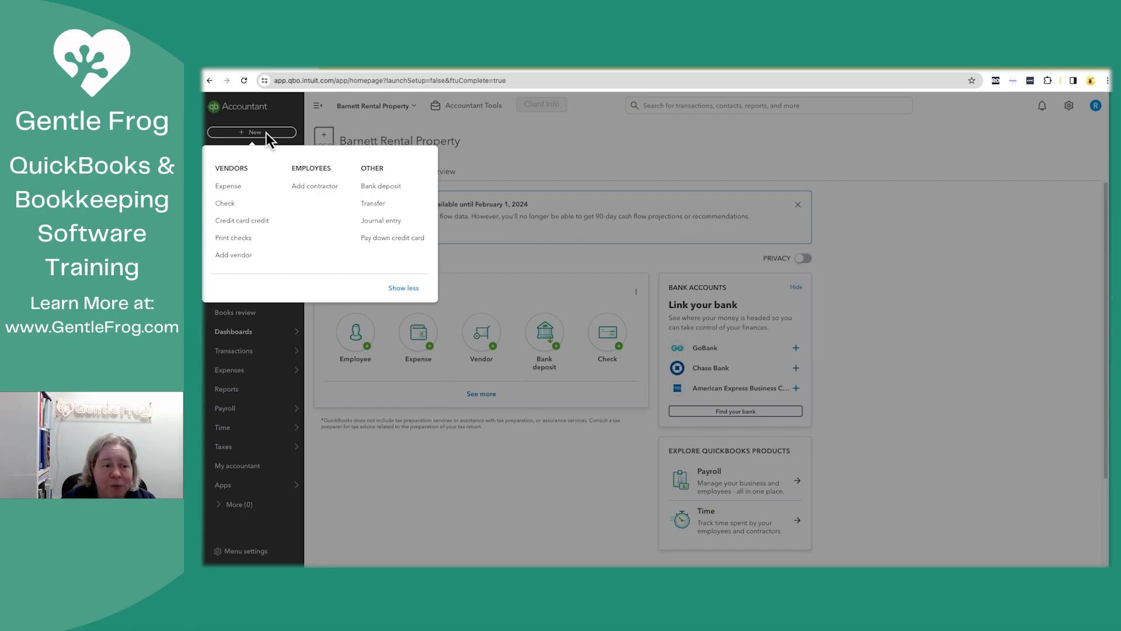
click(854, 235)
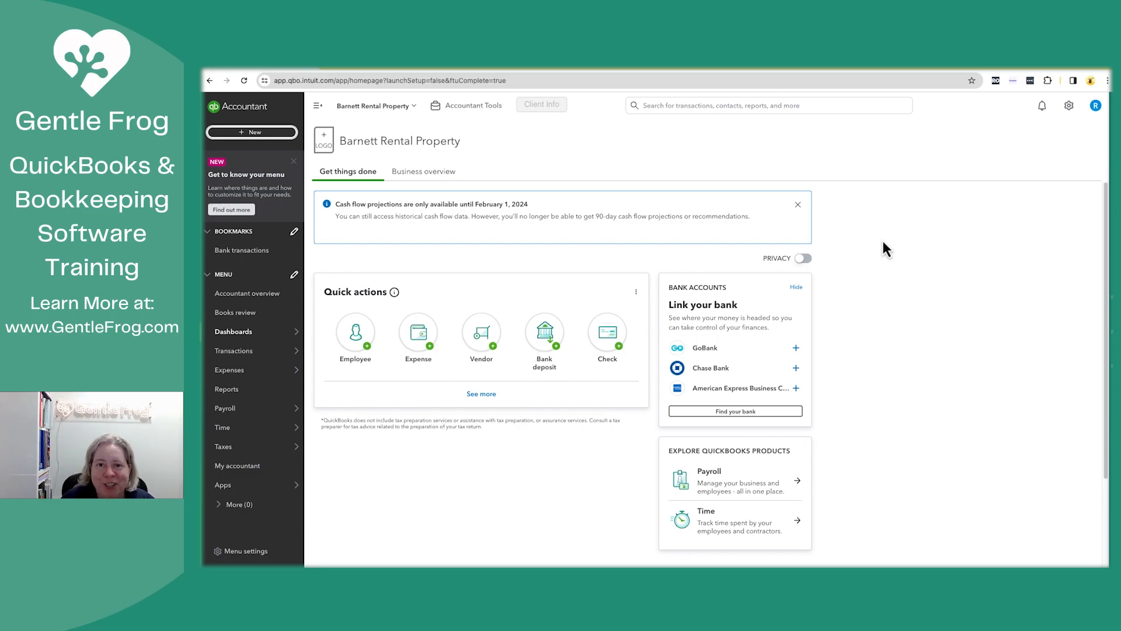
Step: Search the available QuickBooks apps for "saas" and open the SaasAnt Transactions Importer and Deleter listing
mouse_move(251, 488)
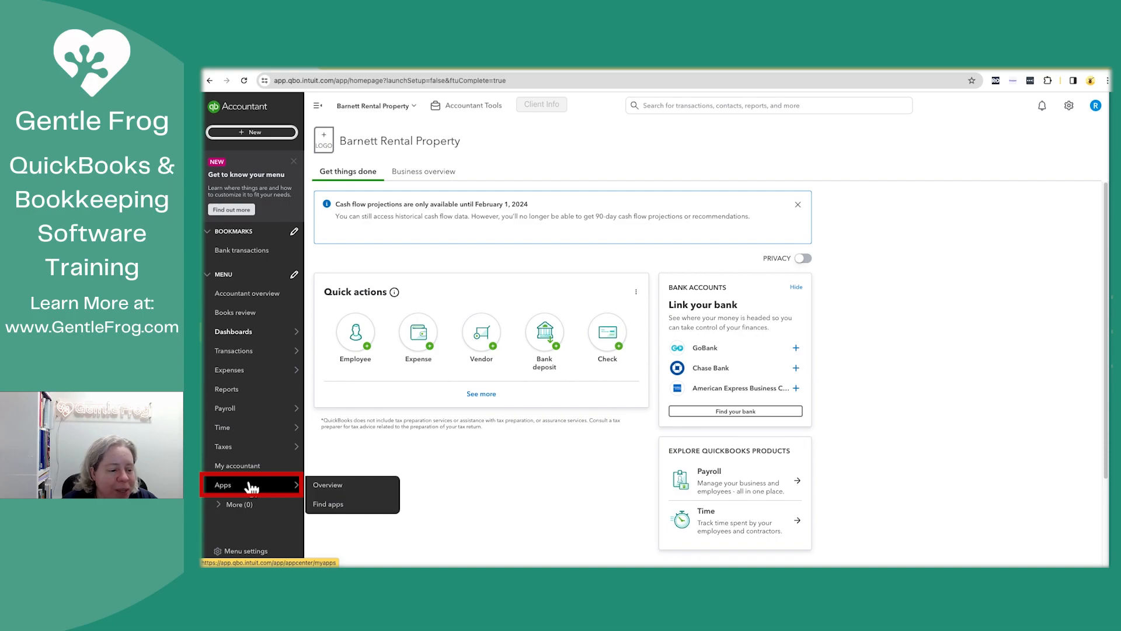
click(338, 504)
click(445, 257)
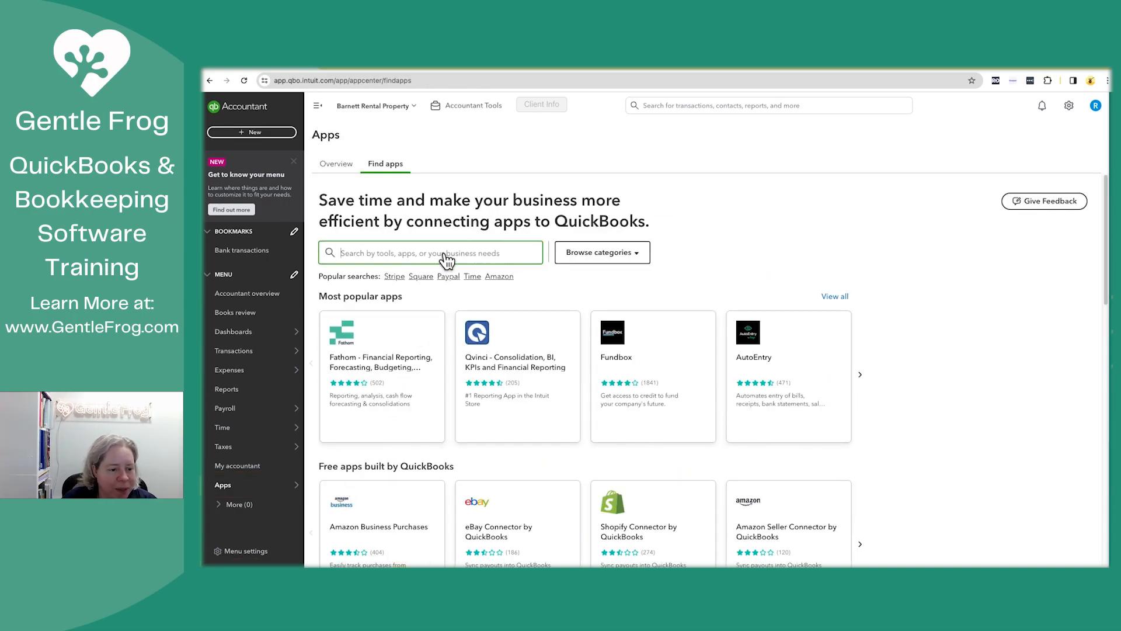
text(saas)
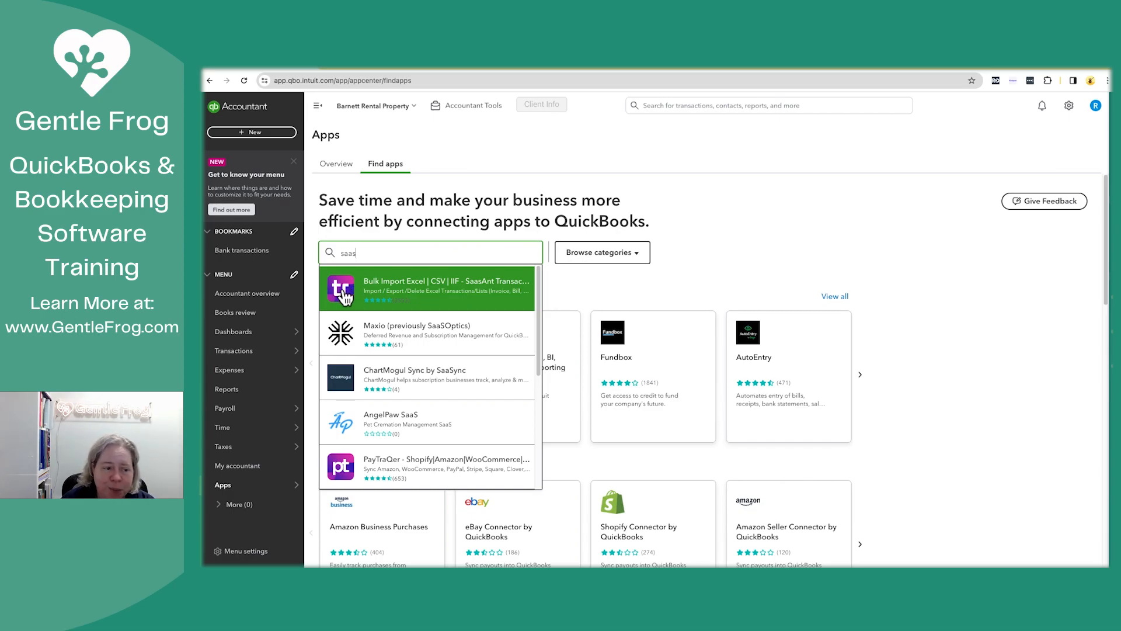
click(480, 288)
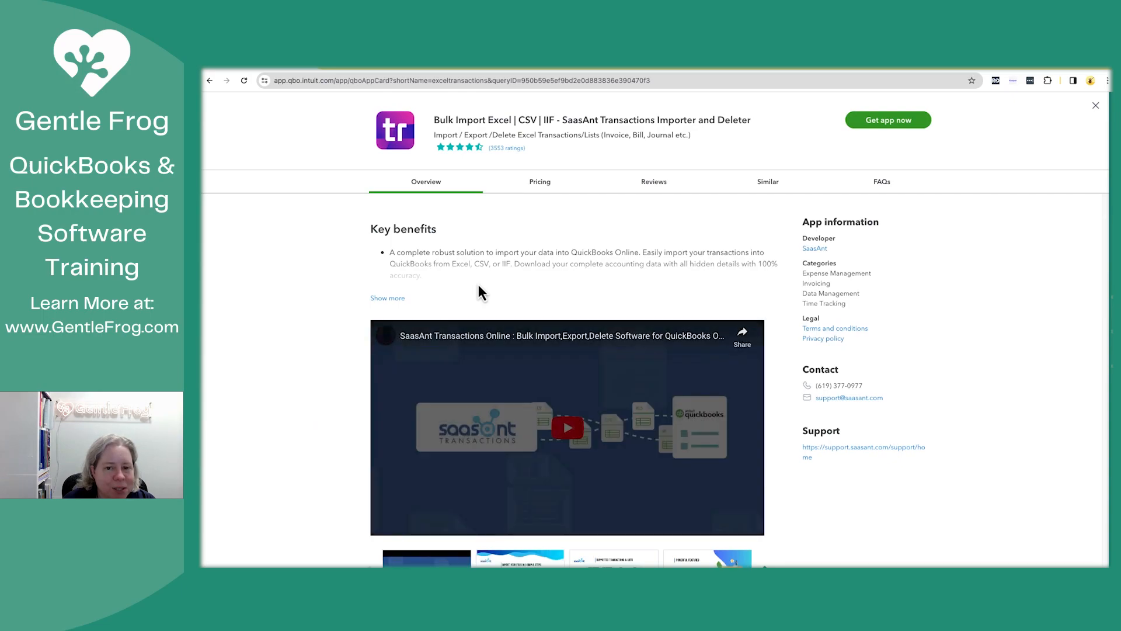
Step: Get the SaasAnt Transactions app and connect it to the client company Barnett USA Rentals
click(899, 123)
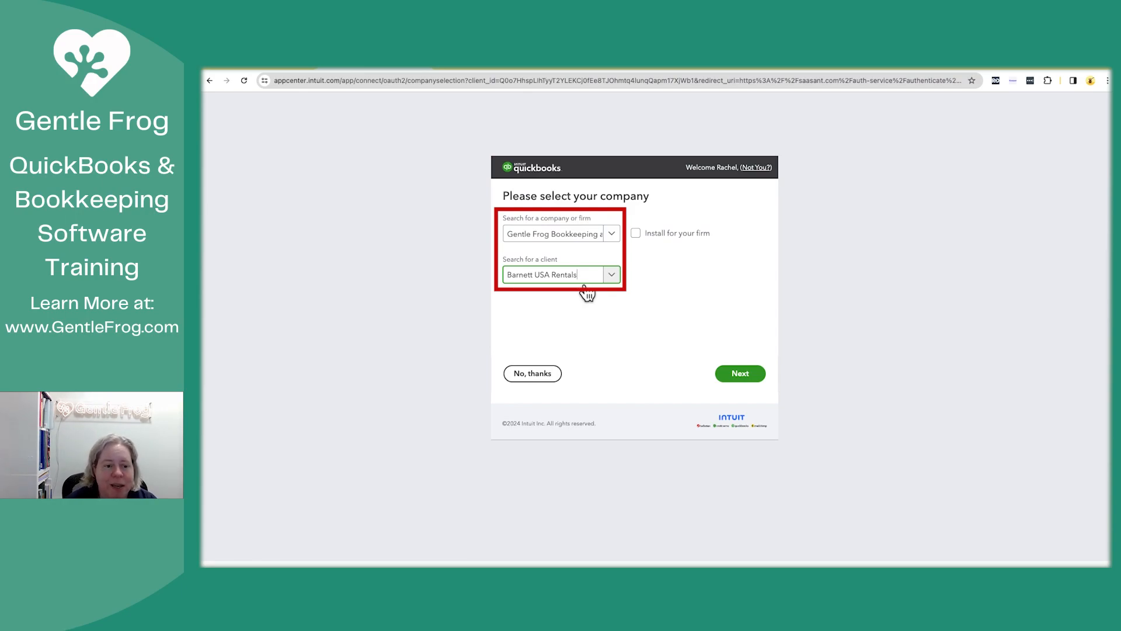
click(738, 376)
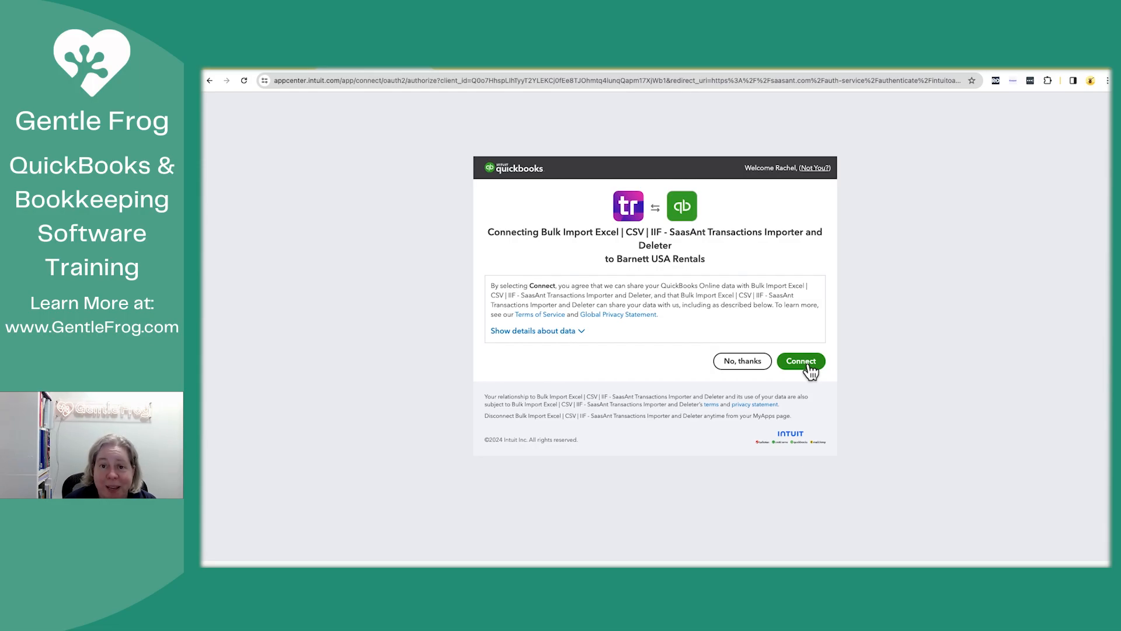
click(812, 369)
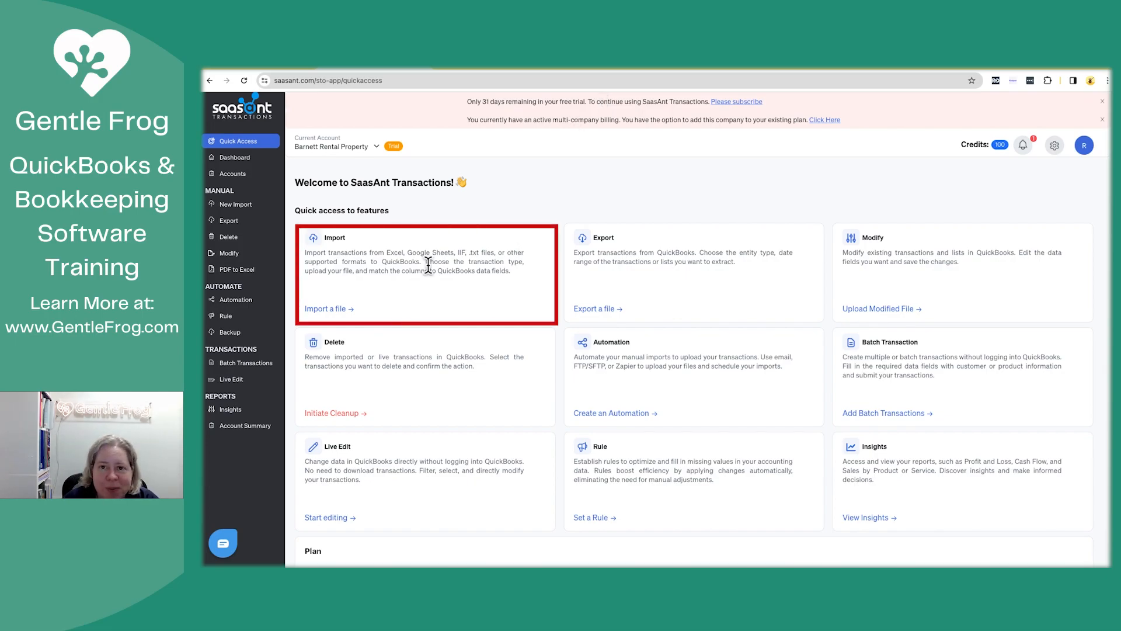
Step: Start a new file import in SaasAnt Transactions, up to the choice of transaction type
click(332, 309)
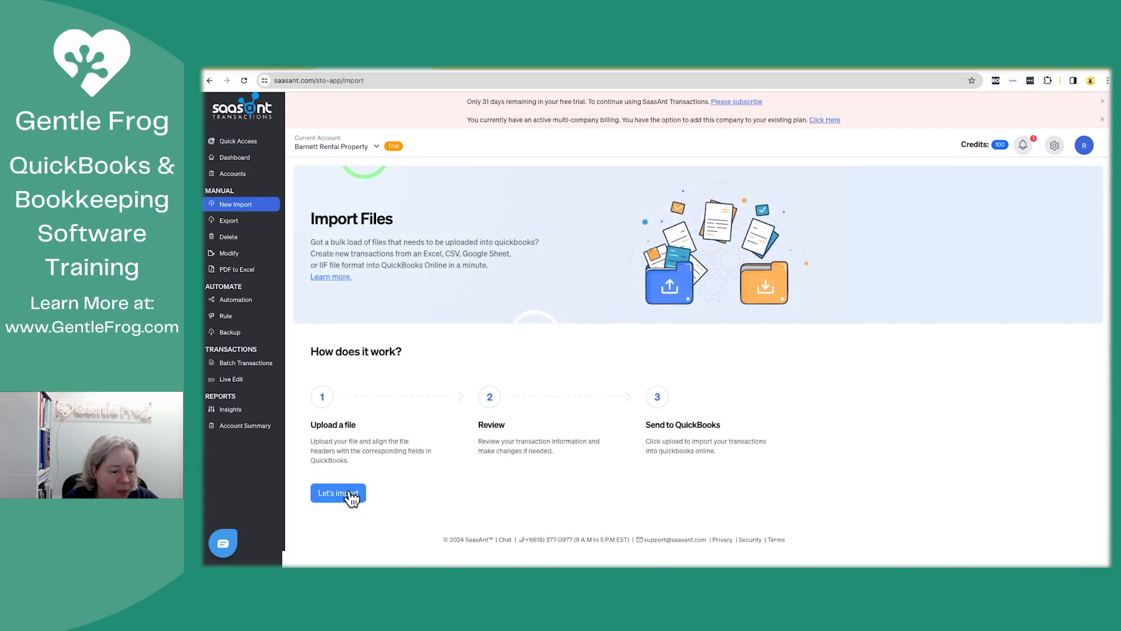
click(344, 494)
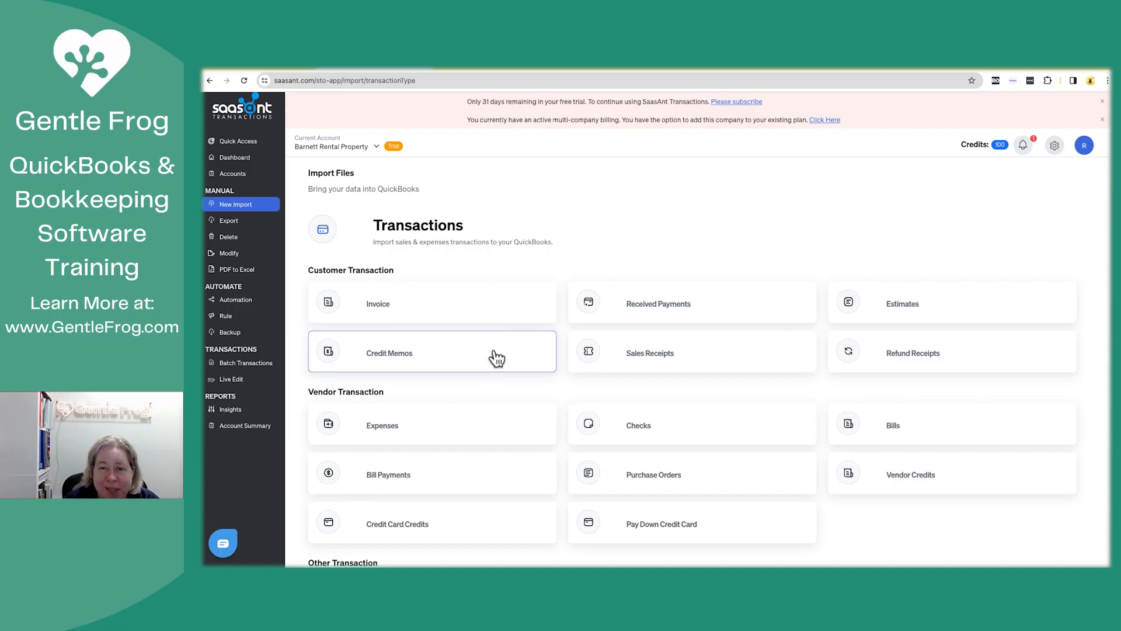
Step: Switch to QuickBooks, close the app listing and review the transaction types available for new entries
click(283, 70)
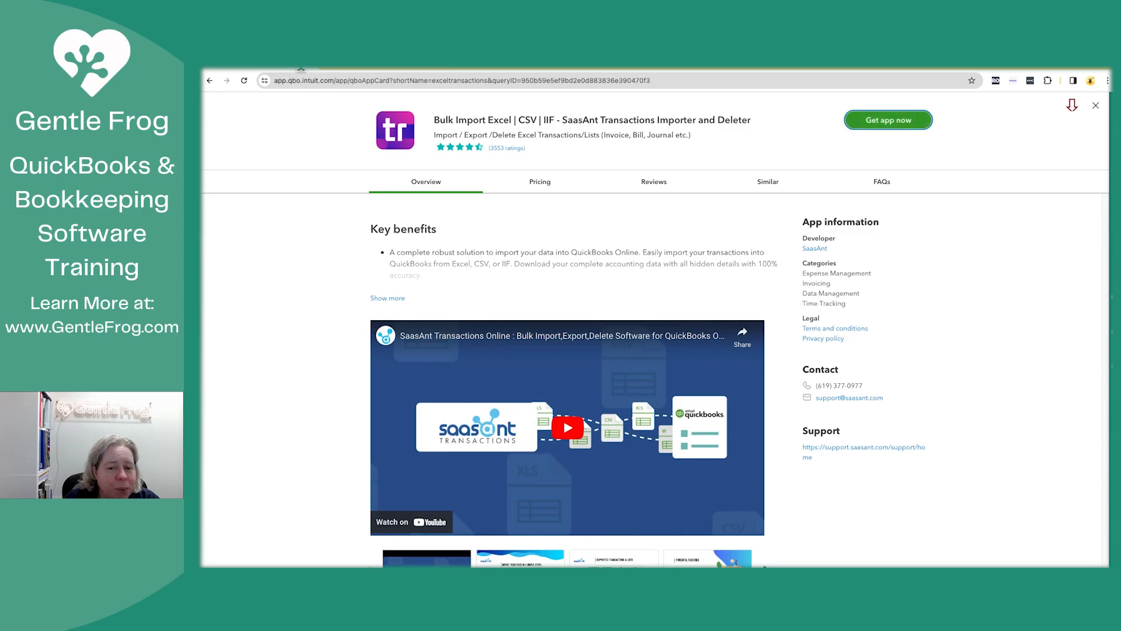
click(1096, 105)
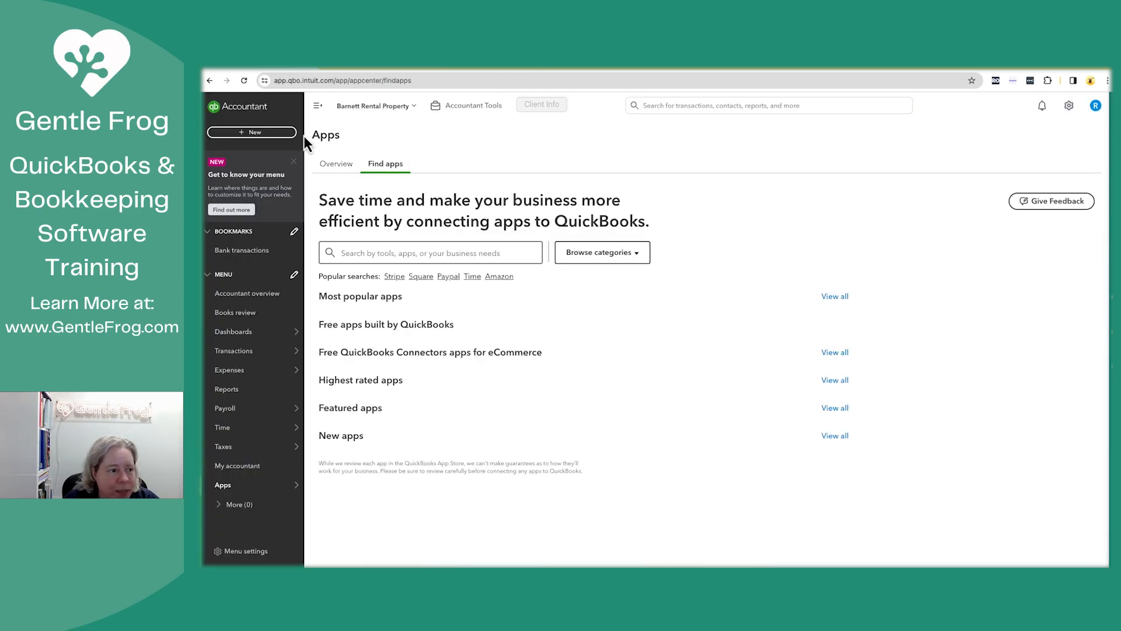
click(257, 133)
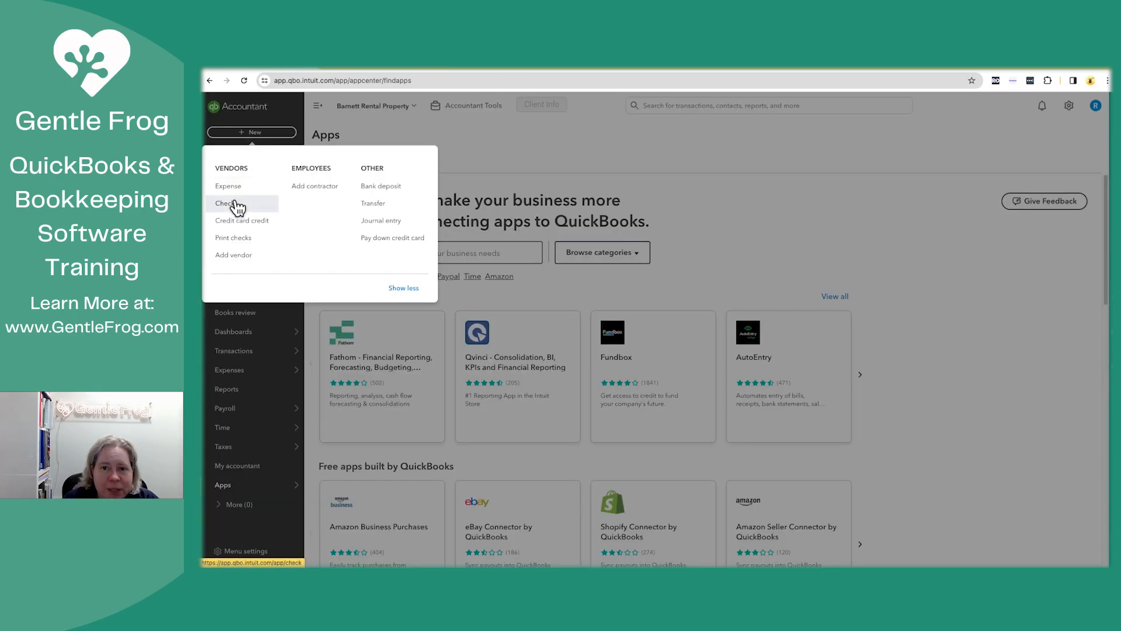
click(570, 159)
Step: Return to SaasAnt Transactions and choose Bank Deposits as the transaction type to import
click(368, 71)
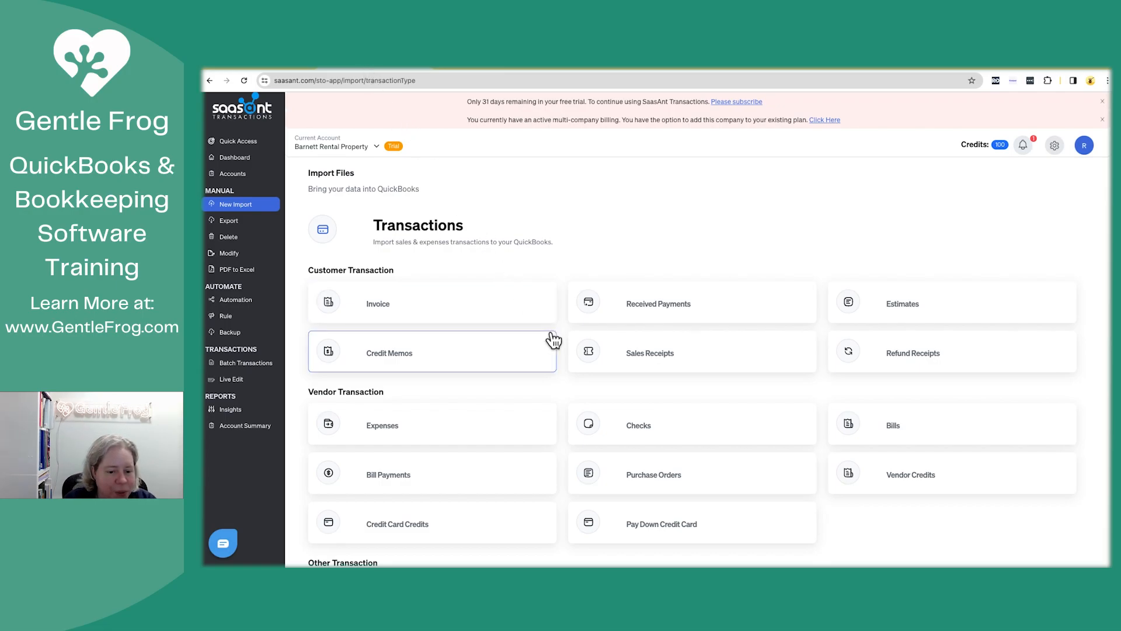
scroll(552, 341, down, 1)
scroll(440, 384, down, 6)
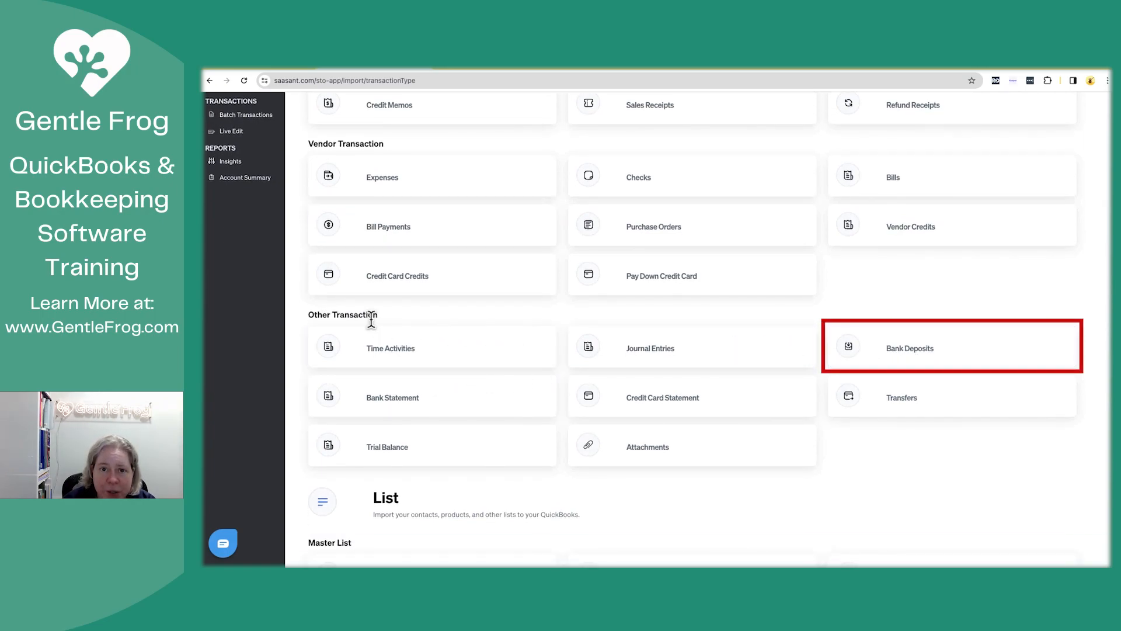
click(925, 361)
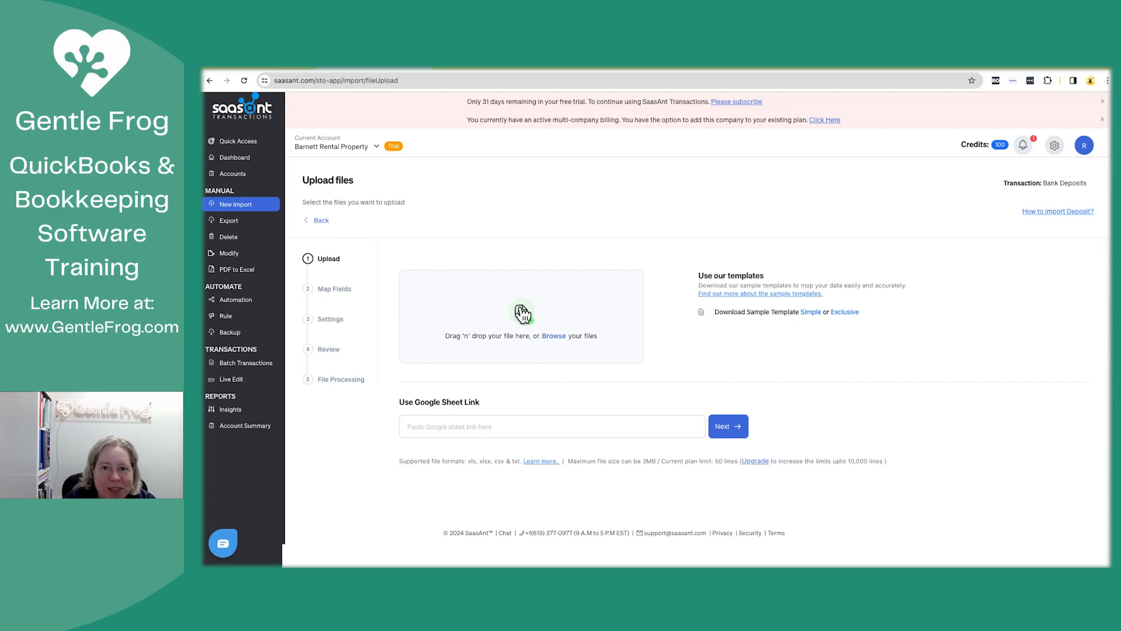
Step: Download the Simple sample template for the import and open the downloaded workbook in Excel
click(812, 312)
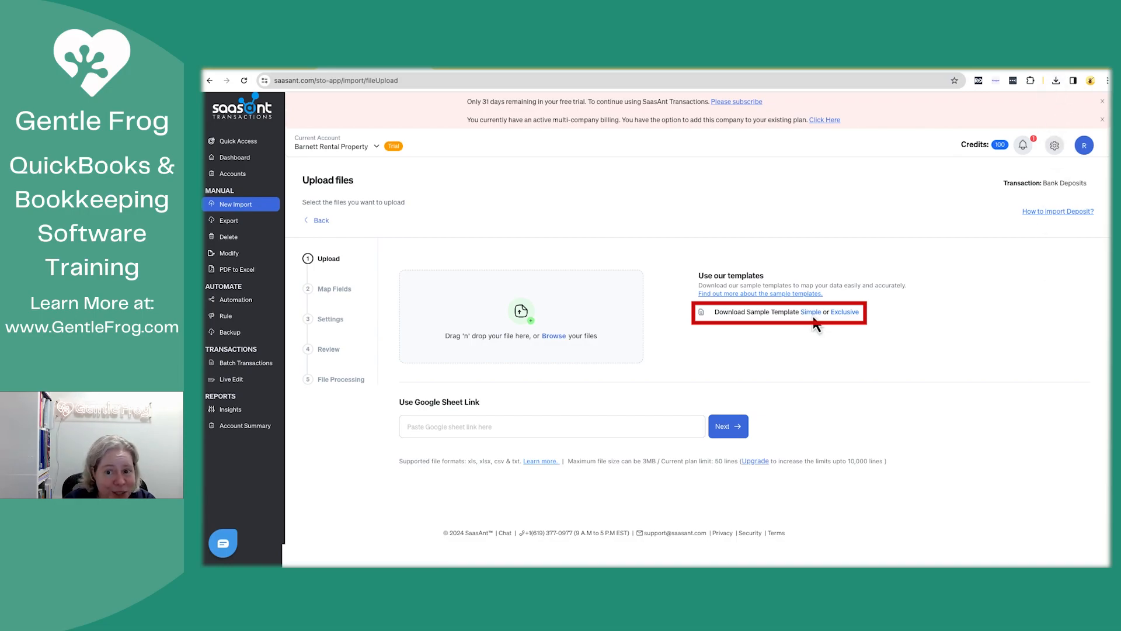
click(1058, 83)
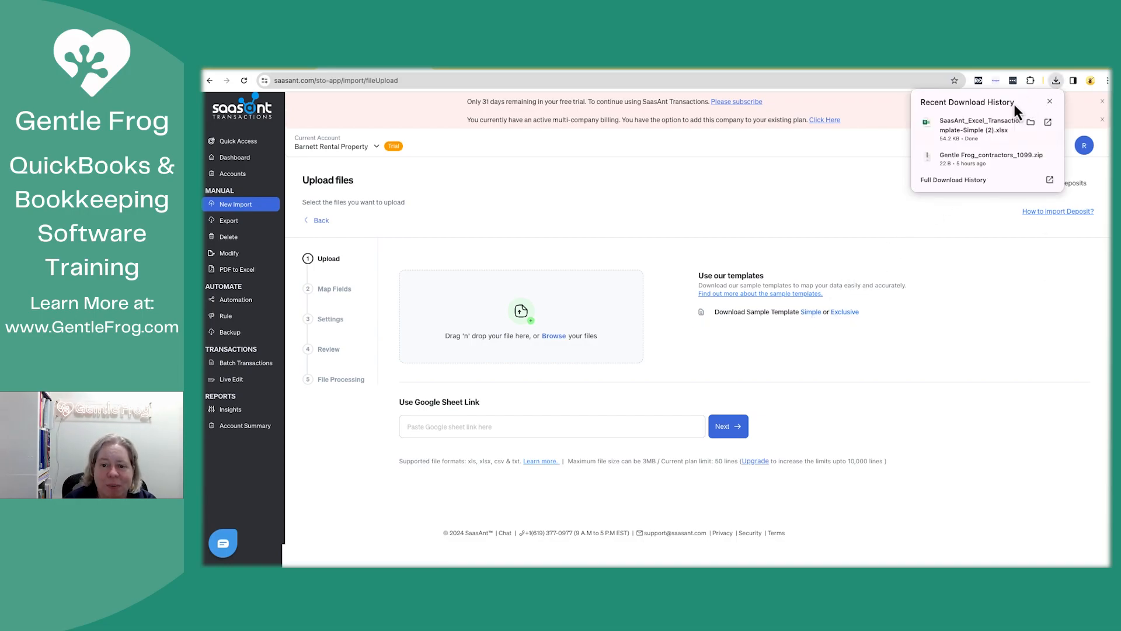
click(967, 125)
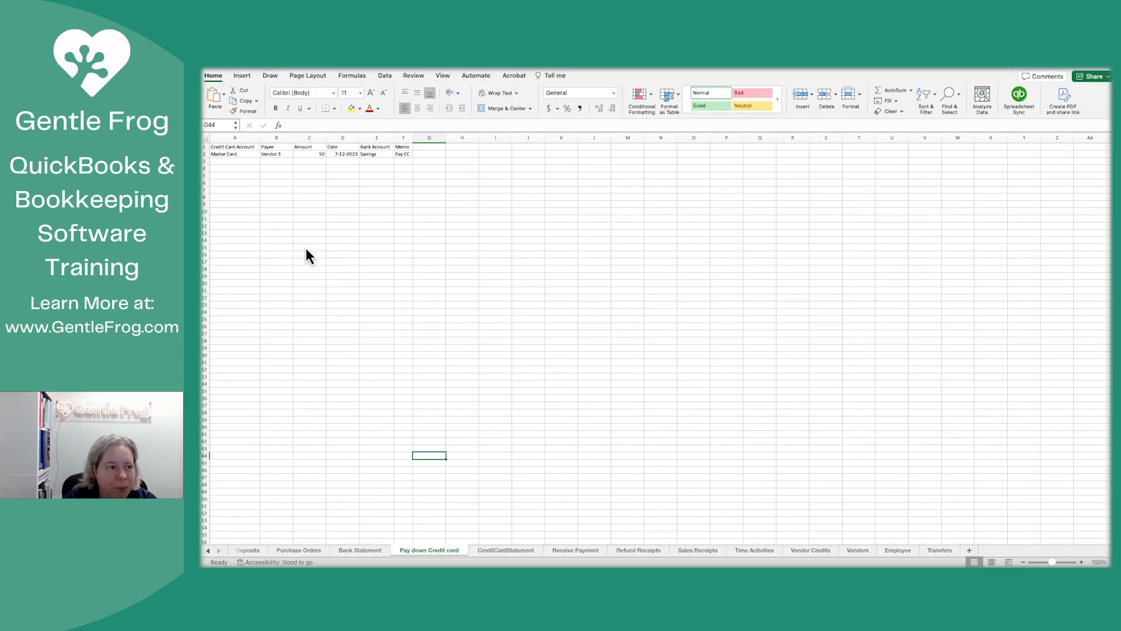
click(305, 246)
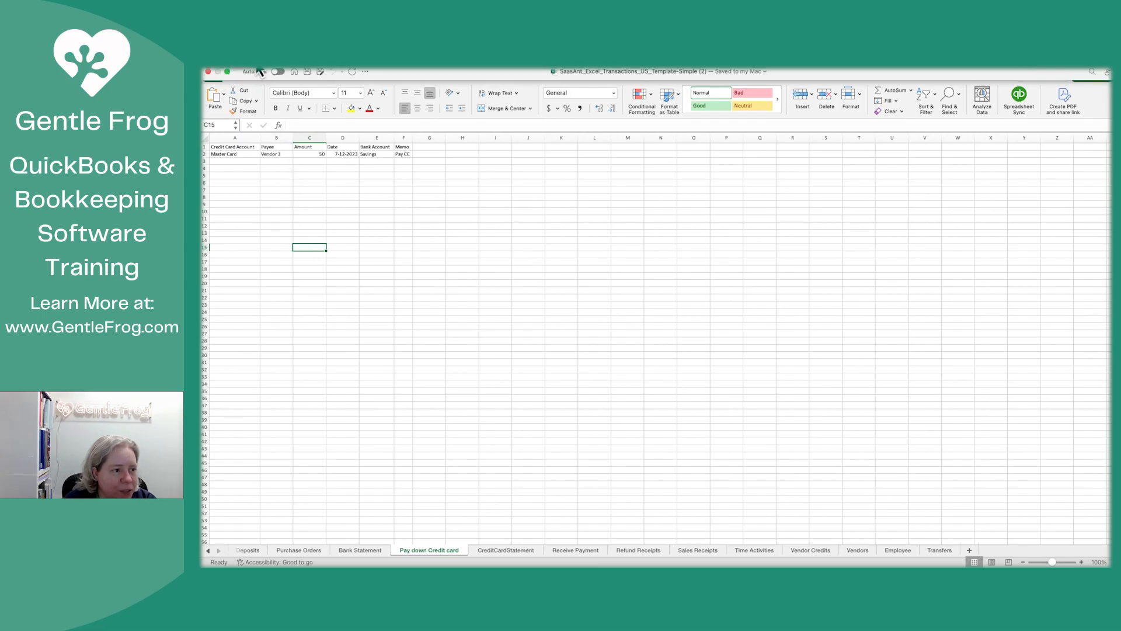
Step: Save the template workbook in Downloads as "QBO Ledger Demo File" in Excel Workbook format
click(258, 70)
click(267, 138)
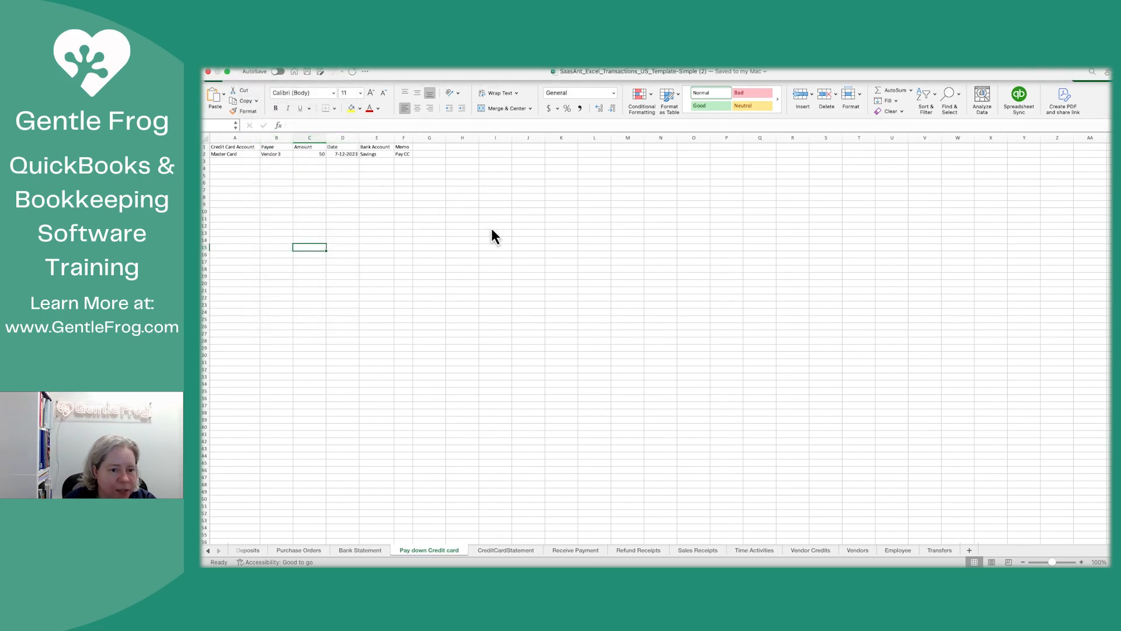
key(BackSpace)
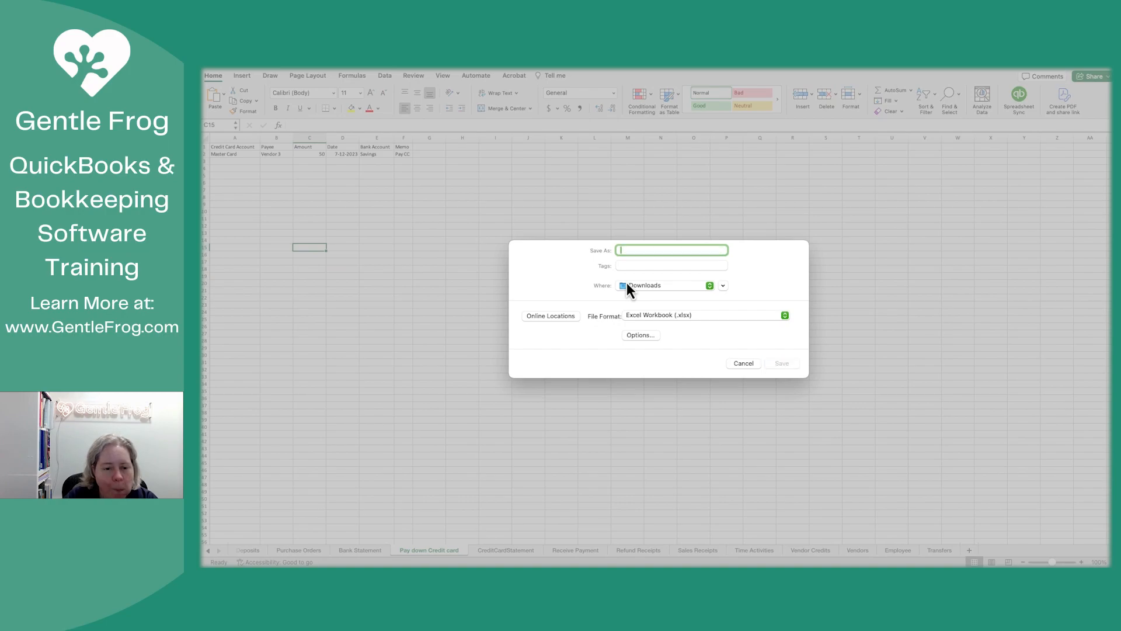
text(LEd)
key(BackSpace)
key(BackSpace)
key(BackSpace)
text(LEd)
key(BackSpace)
key(BackSpace)
key(BackSpace)
text(QBO)
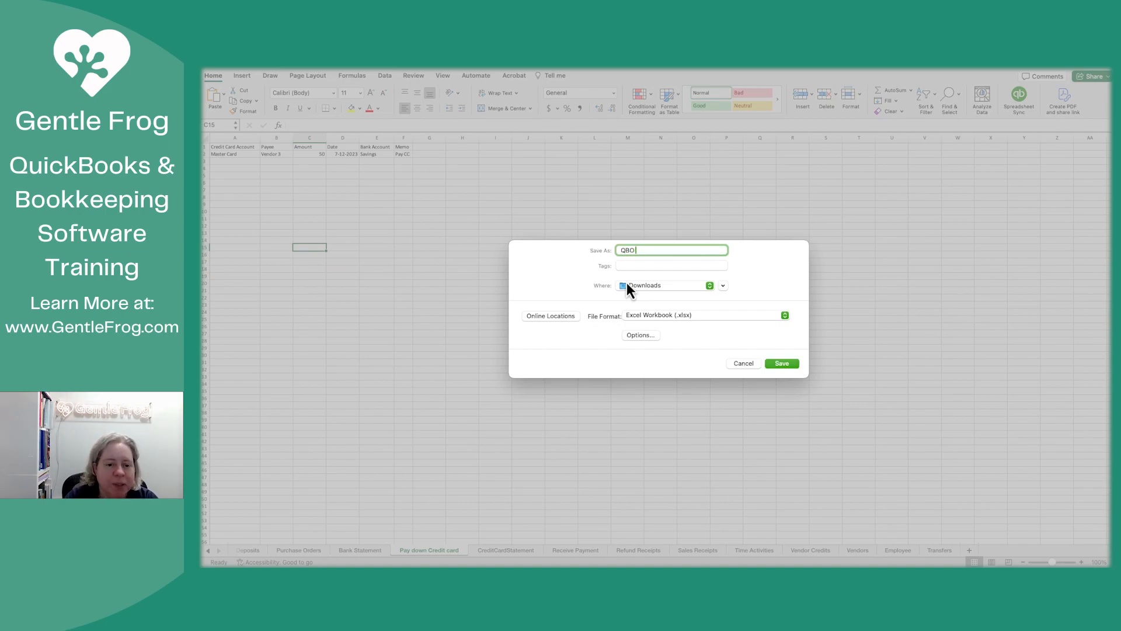
text( Ledger template)
key(Return)
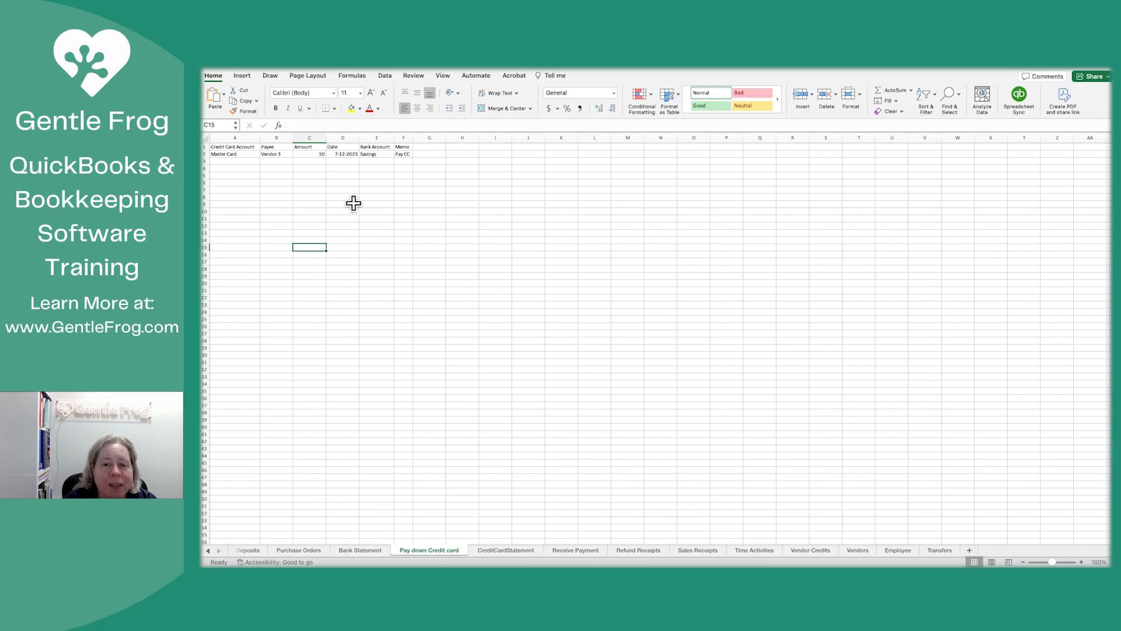
Step: Open the Deposits sheet and clear both rows of sample data beneath the column headers
drag(251, 155, 385, 157)
click(418, 380)
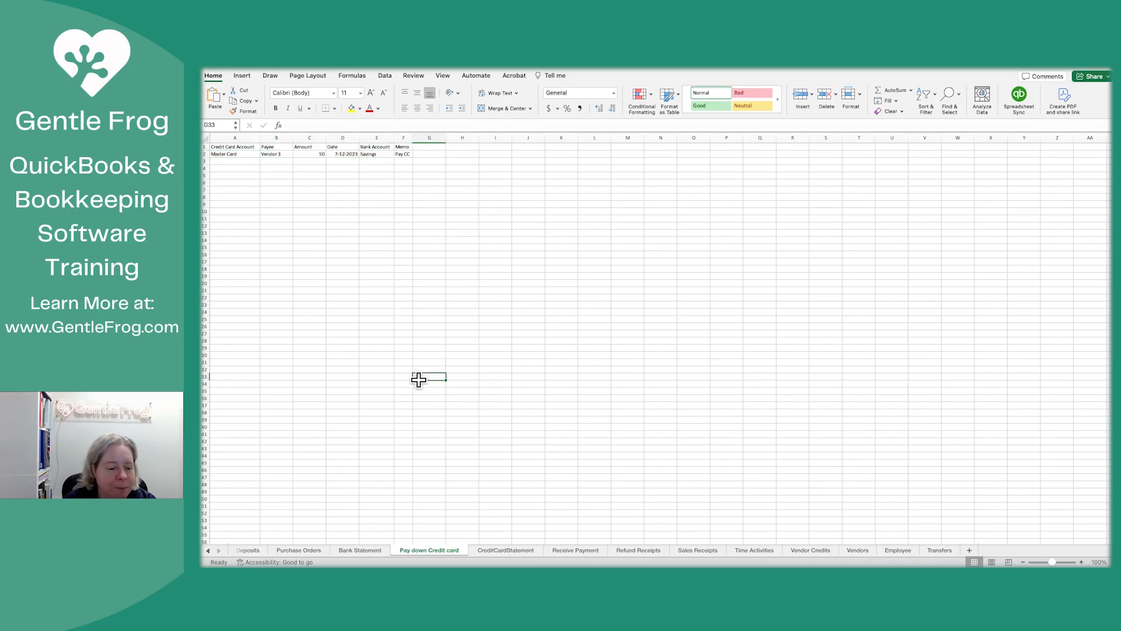
click(248, 550)
click(390, 284)
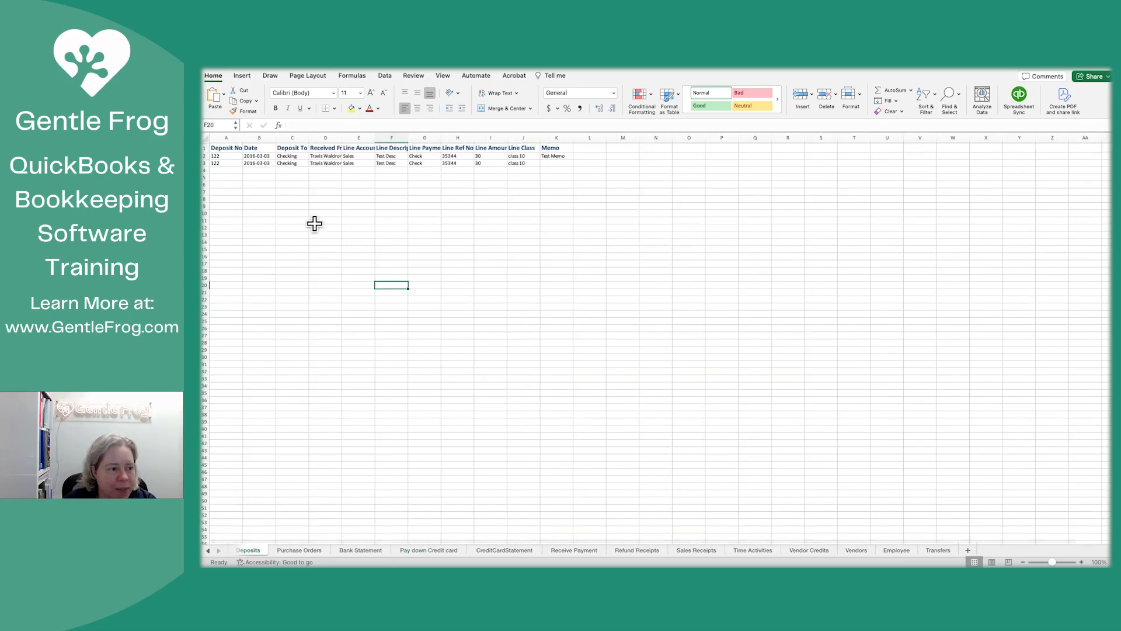
drag(232, 156, 563, 163)
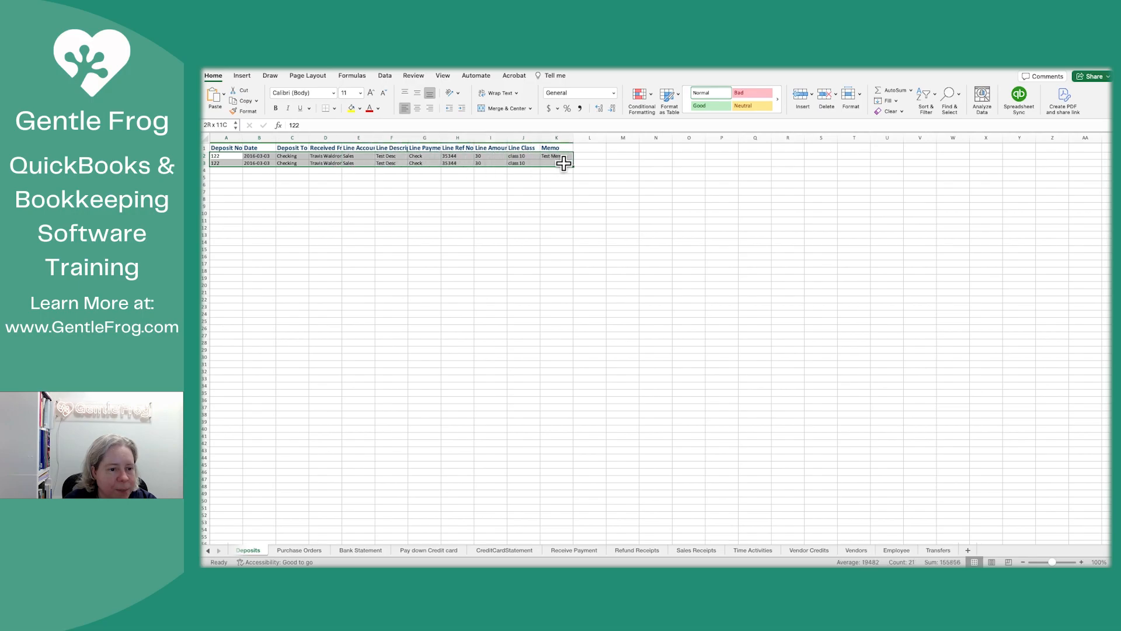
key(Delete)
Step: Enter 01-15-2023 as the first deposit's date in row 2 and Checking as its deposit-to account
key(Right)
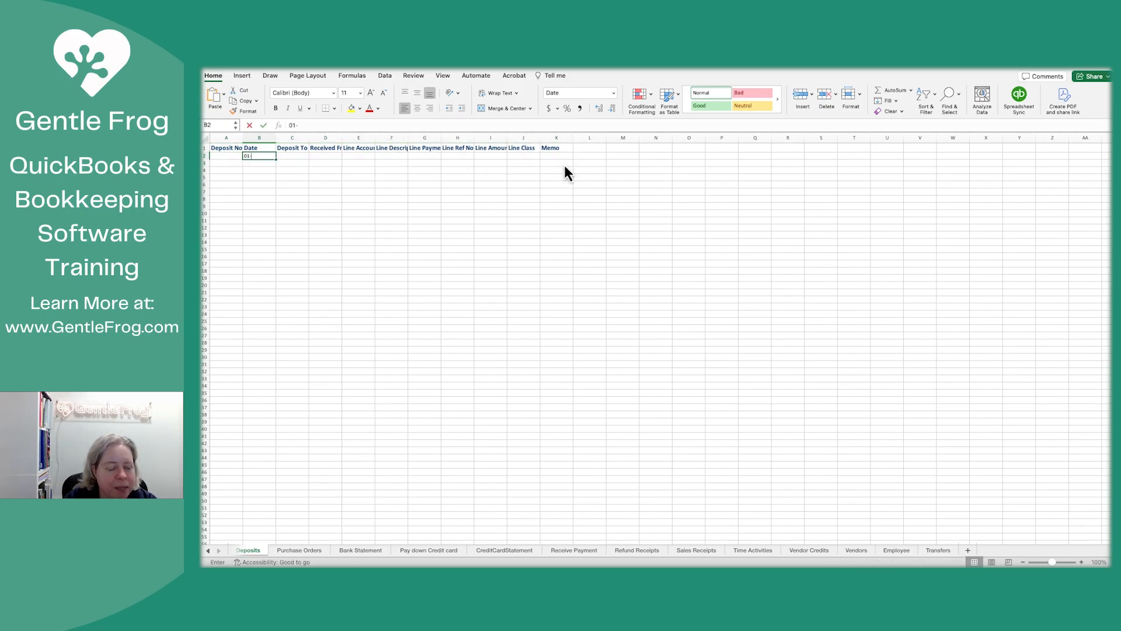
text(01-15-2023)
key(Tab)
text(Checking)
key(Tab)
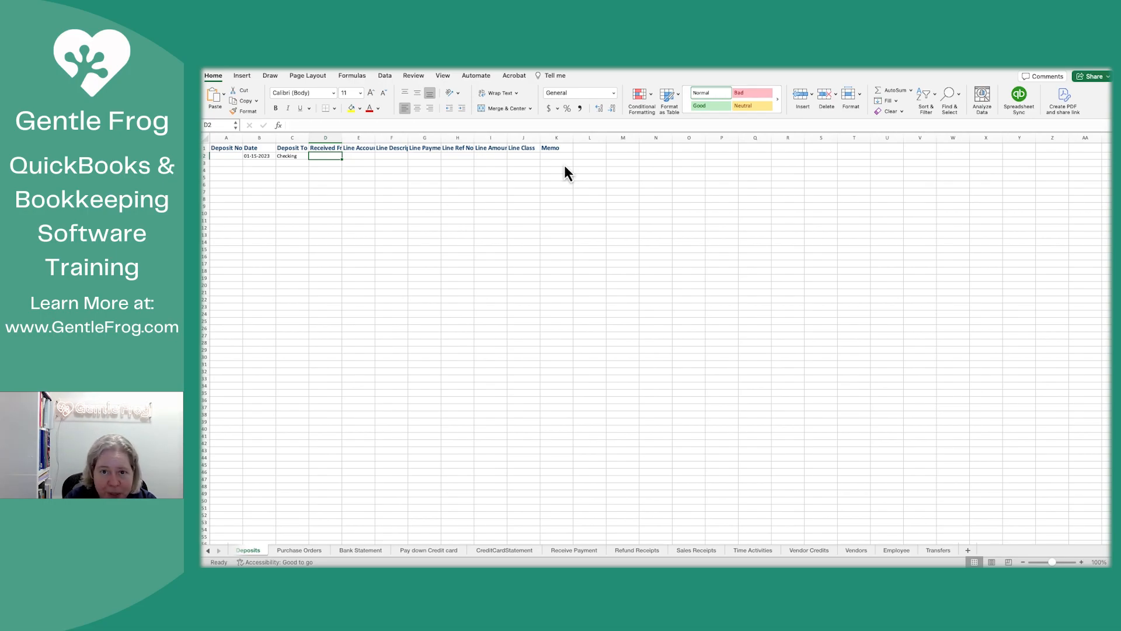
Step: Widen the columns from Received From to Line Amount so their headers are fully readable
drag(343, 138, 354, 138)
double_click(385, 137)
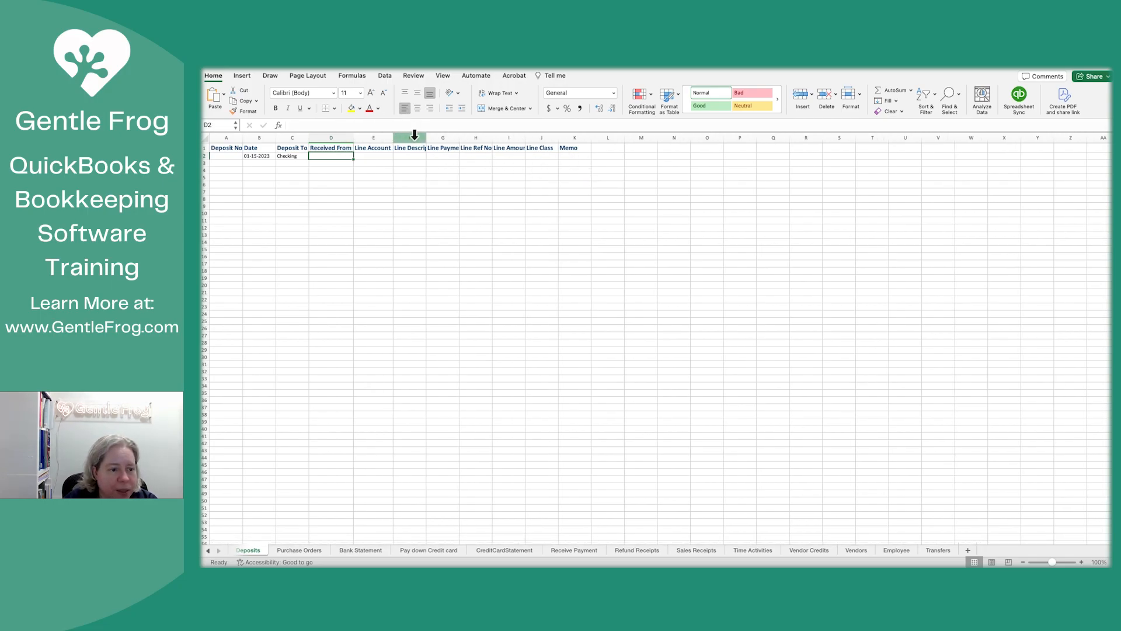
double_click(425, 138)
double_click(476, 138)
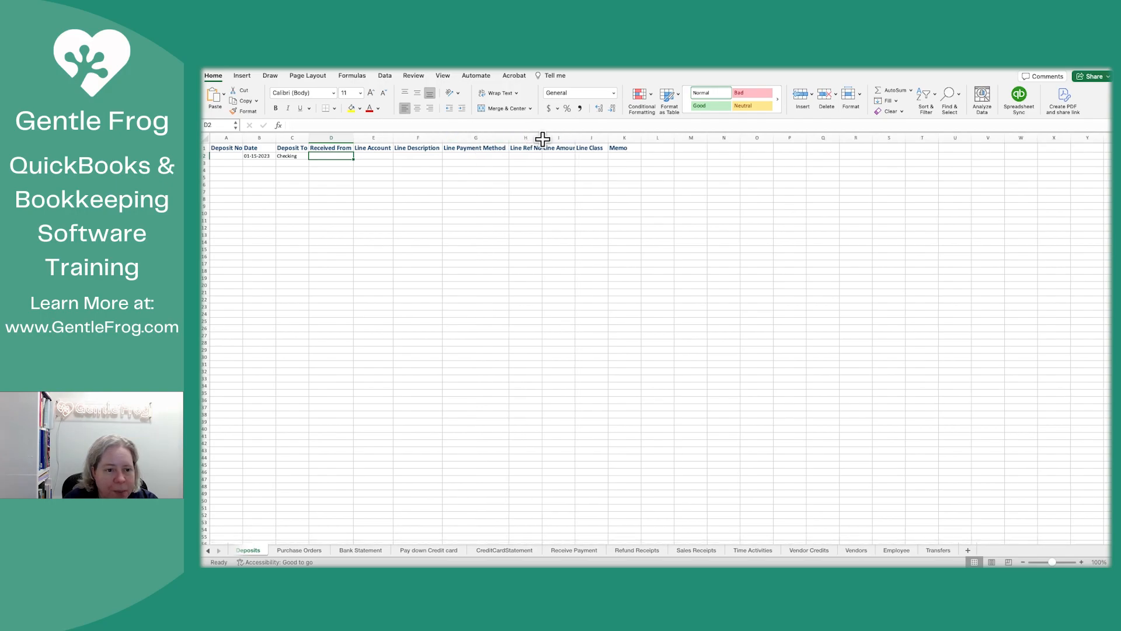
double_click(575, 138)
Step: Enter Rental Income as the first deposit's line account and 100 as its line amount
click(373, 156)
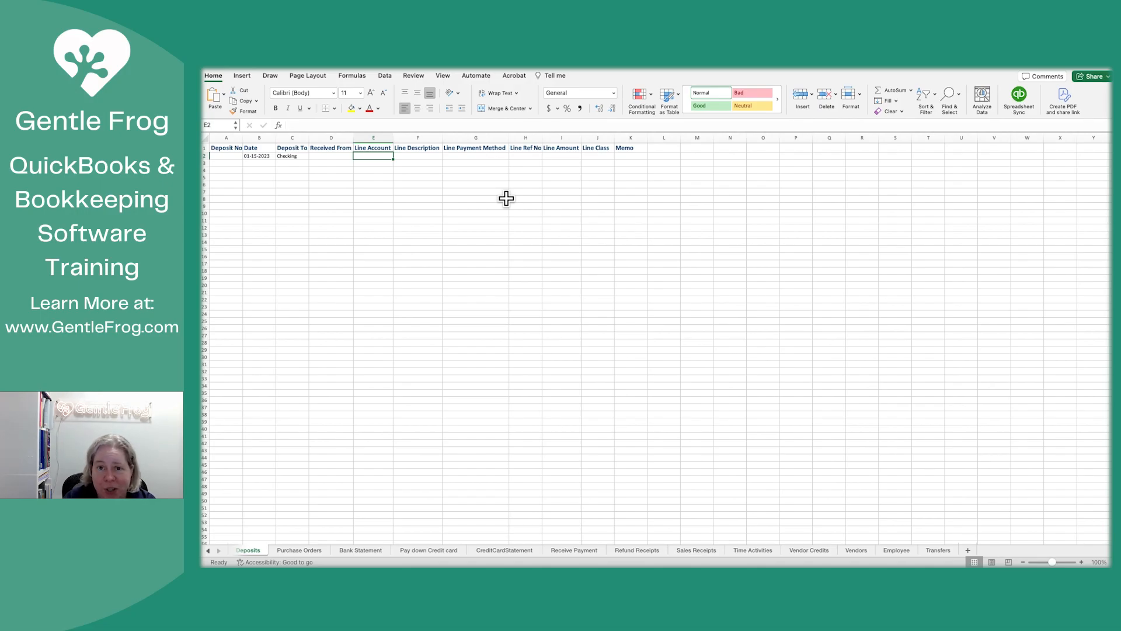
text(Rental Income)
key(Tab)
key(Tab)
key(Tab)
key(Tab)
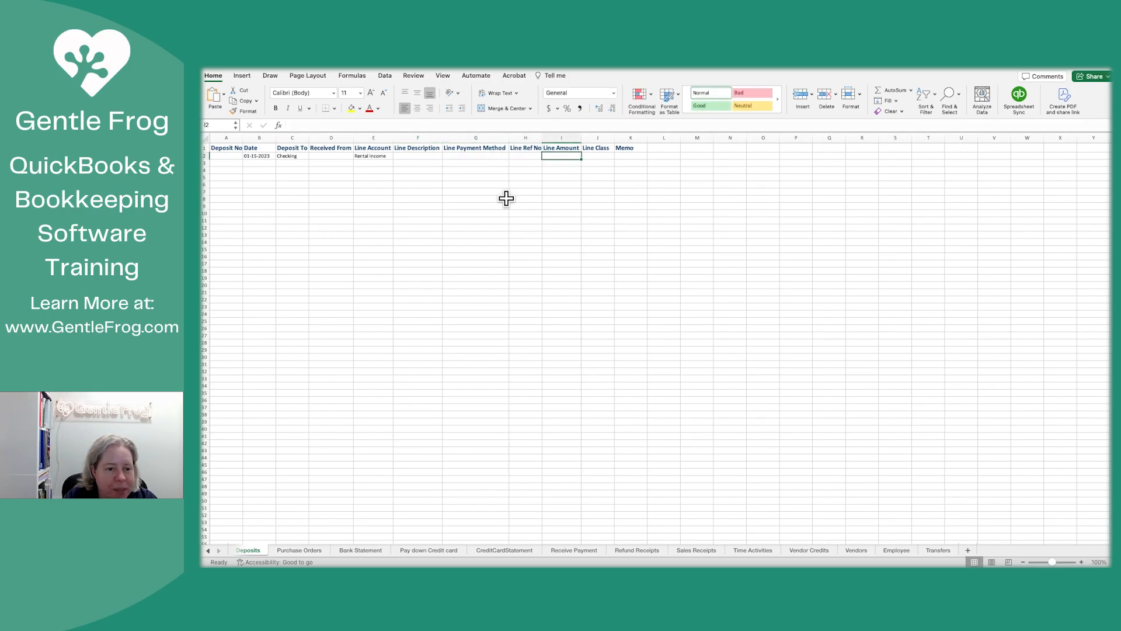
text(100)
key(Tab)
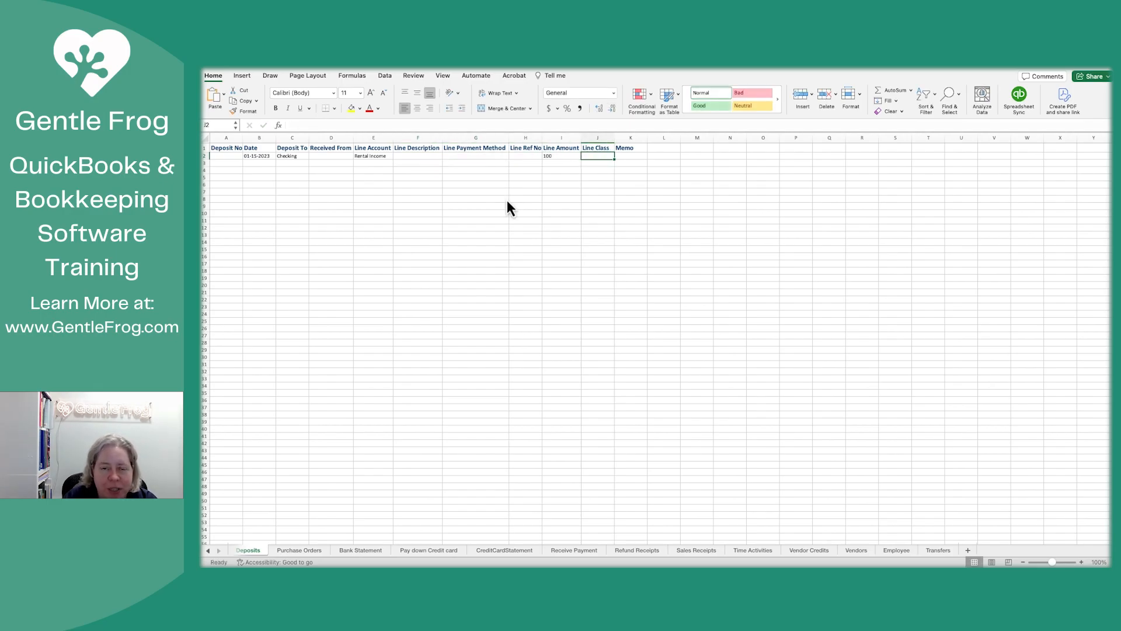
Step: Copy the first deposit's entries from Date through Line Amount into the two rows below it
key(Left)
key(Left)
key(Left)
key(Left)
key(Left)
key(Left)
key(Left)
key(Left)
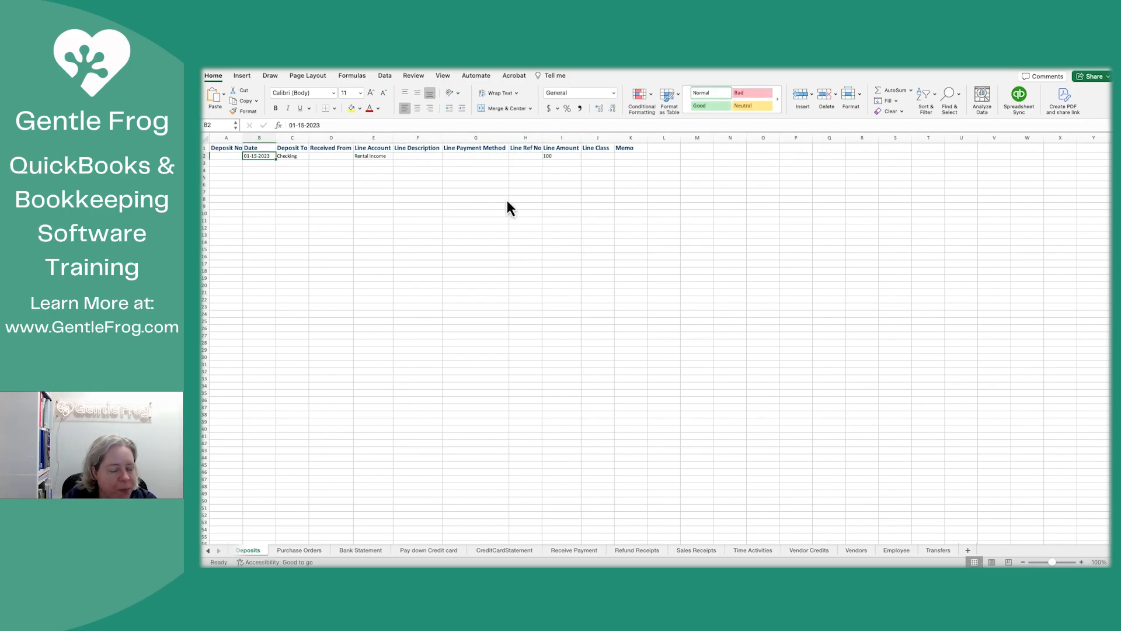
key(shift+Right)
key(shift+Right)
key(shift+Right)
key(shift+Right)
key(shift+Right)
key(shift+Right)
key(shift+Right)
key(shift+Right)
key(shift+Left)
key(super+c)
key(Down)
key(super+v)
key(Down)
key(super+v)
Step: Set the second deposit's date to 02-15-2023 and the third deposit's date to 03-15-2023
key(Up)
text(02-15-2023)
key(Return)
text(03-15-2023)
key(Tab)
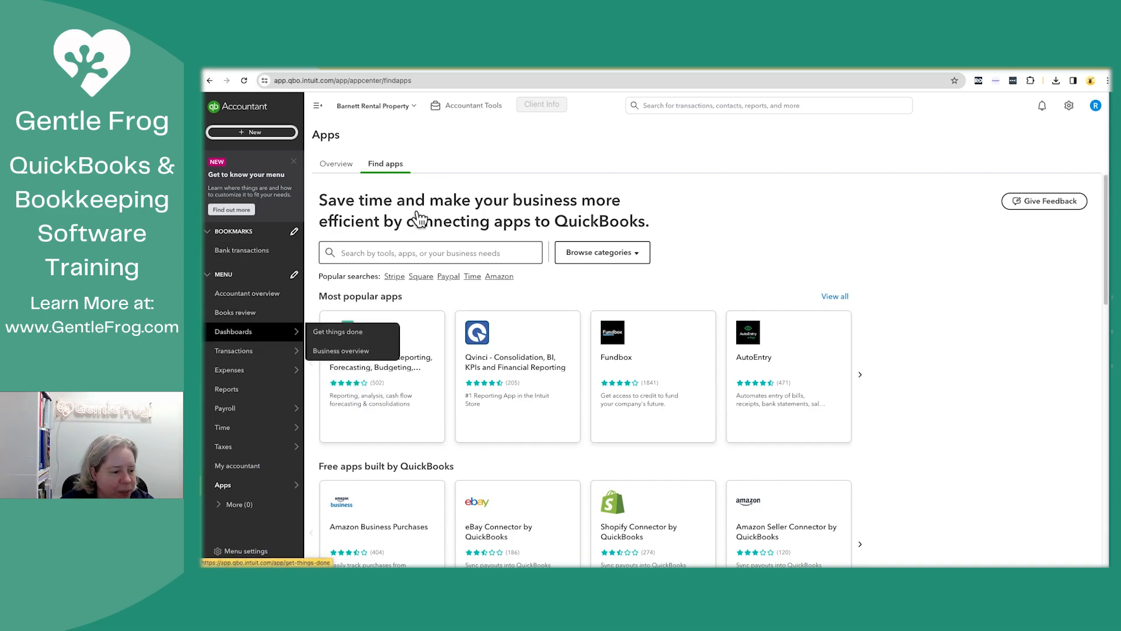
Step: Switch to QuickBooks and open the chart of accounts
mouse_move(257, 350)
click(337, 430)
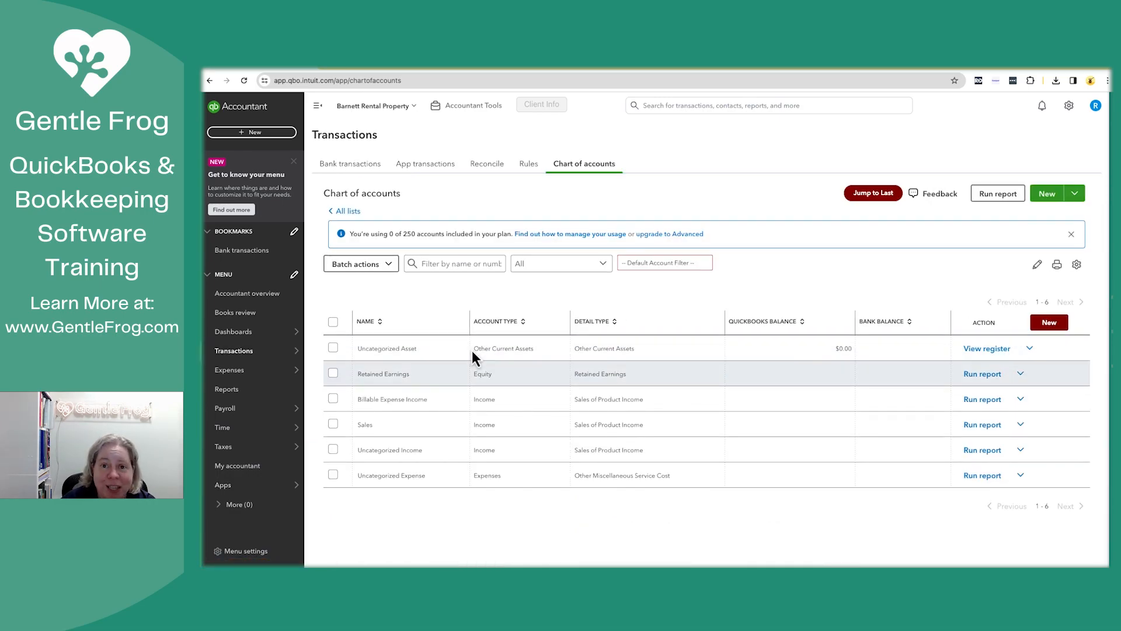
click(1048, 328)
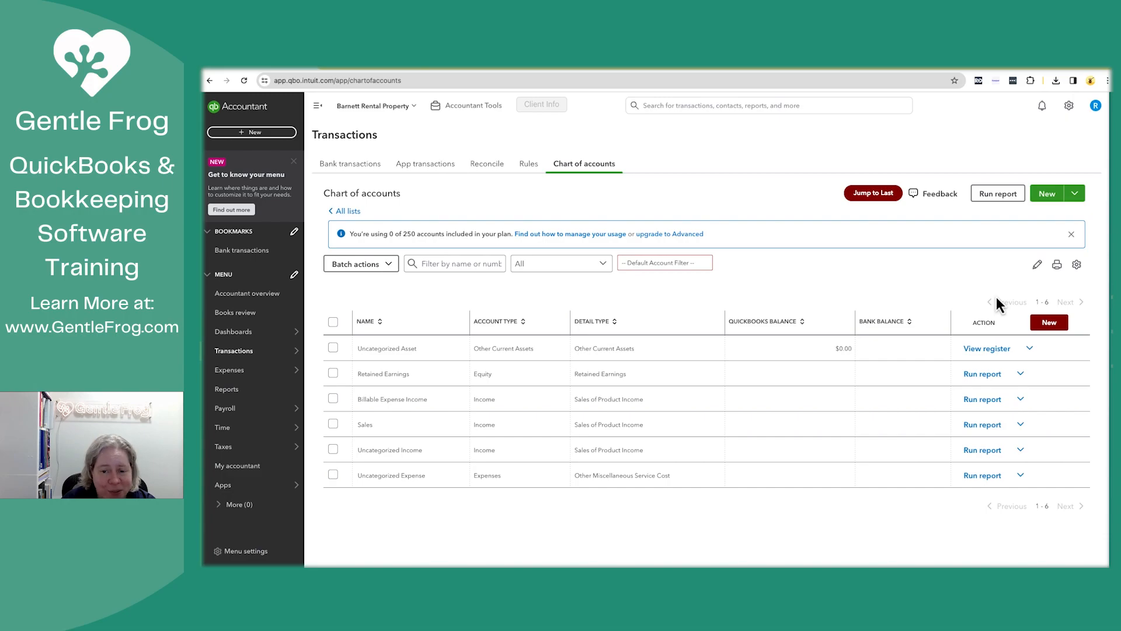
Step: Create a bank account named Checking under Bank Accounts, with Cash on hand as the tax form section
click(1047, 195)
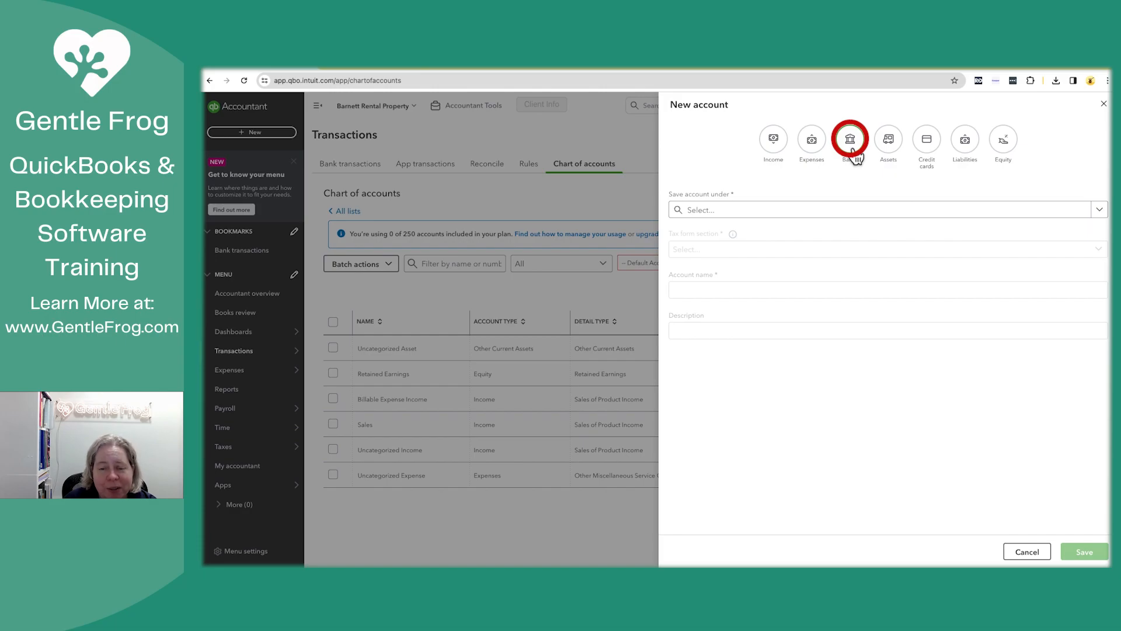
click(850, 141)
click(721, 211)
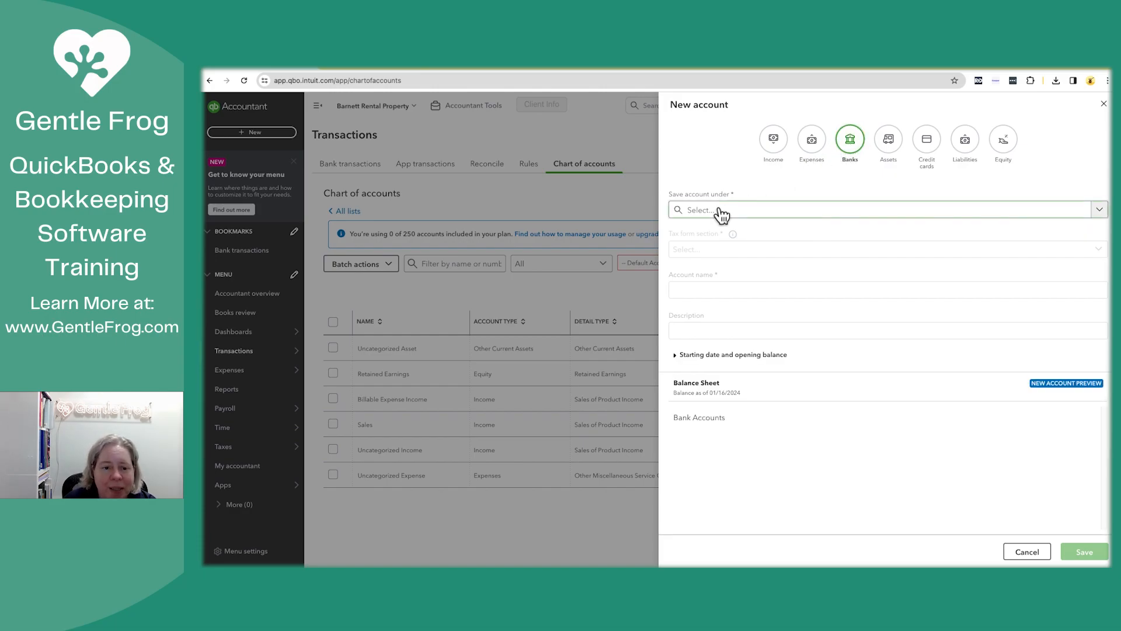
click(725, 232)
click(716, 248)
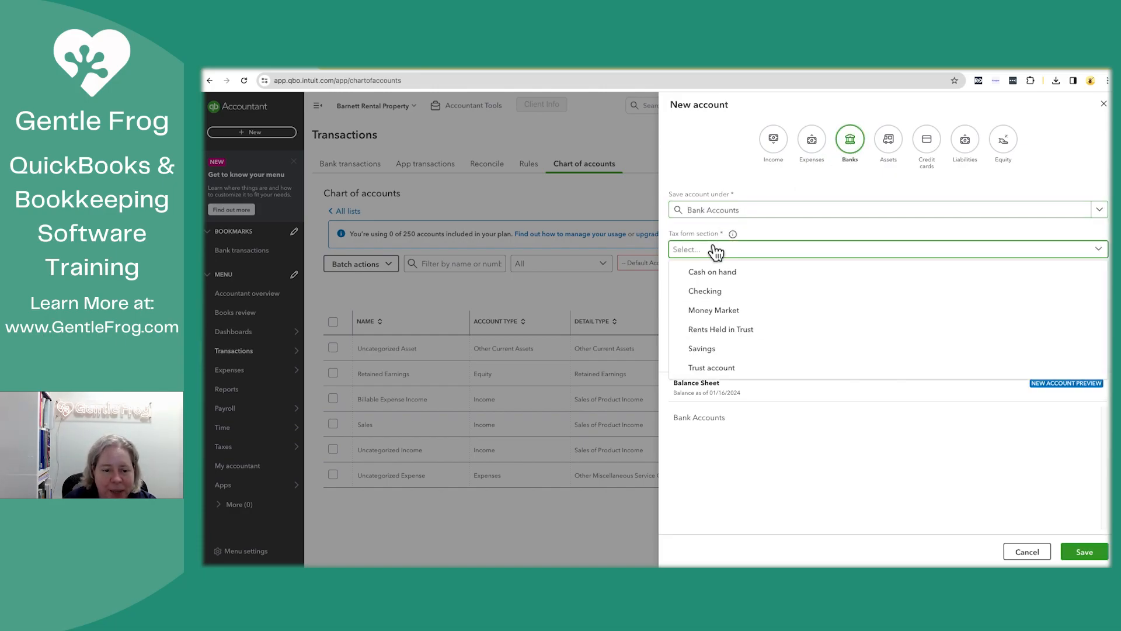
click(716, 274)
click(708, 252)
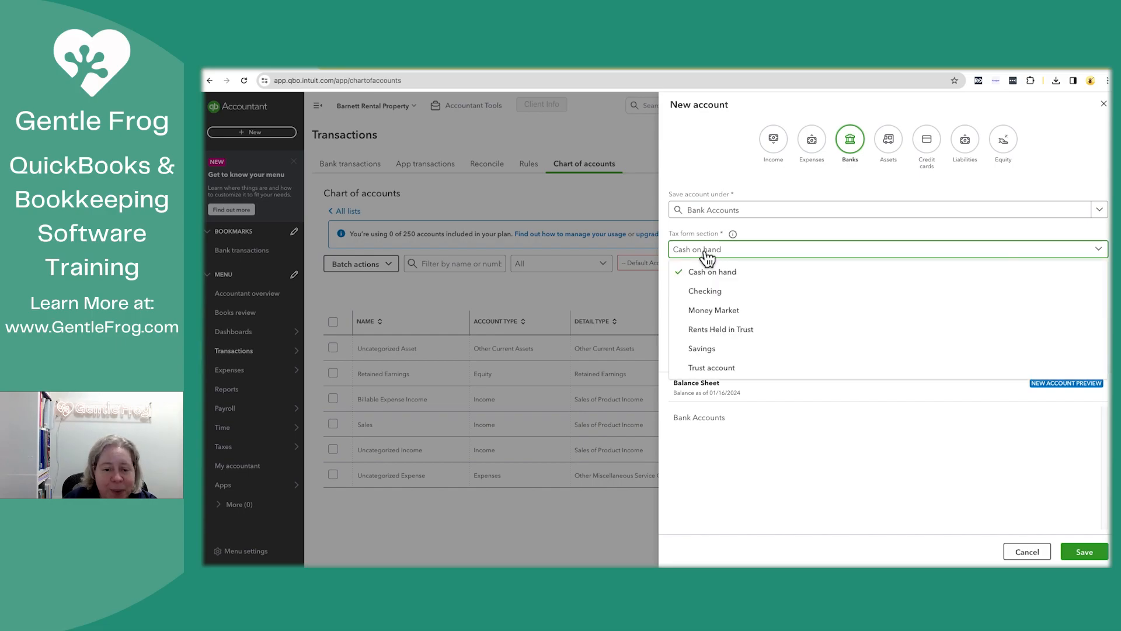
click(708, 257)
click(703, 291)
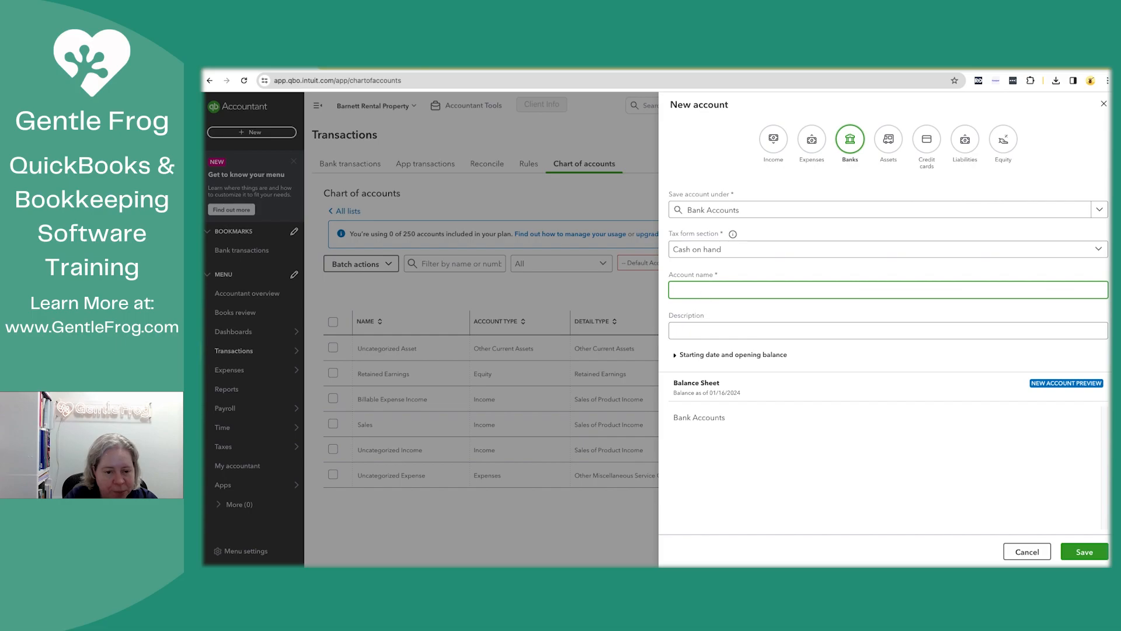
text(Checking)
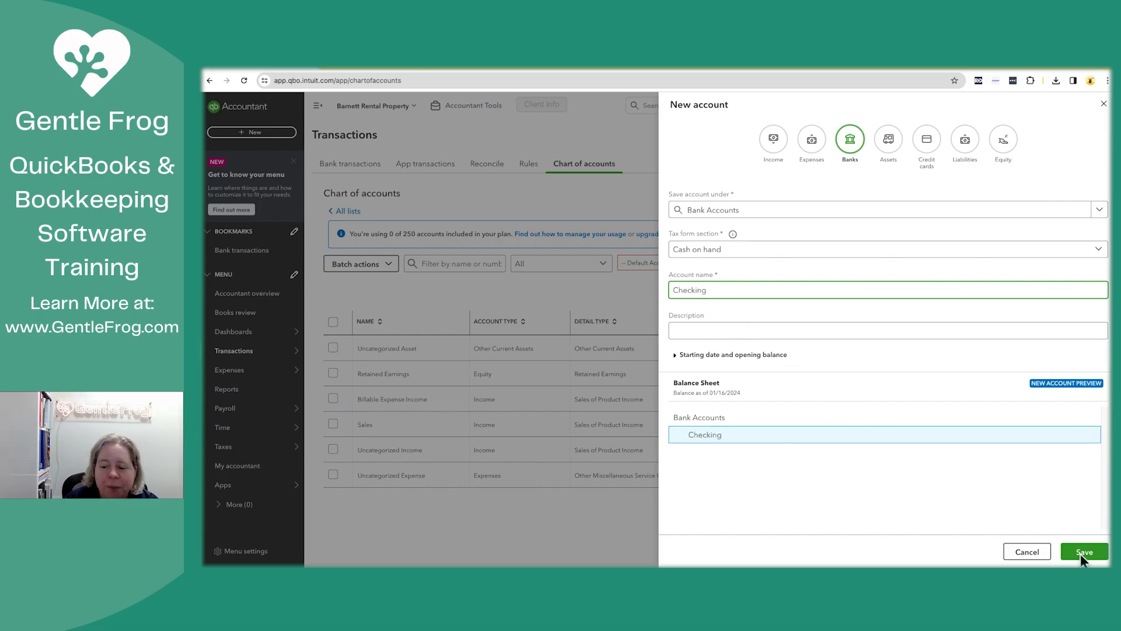
click(1080, 553)
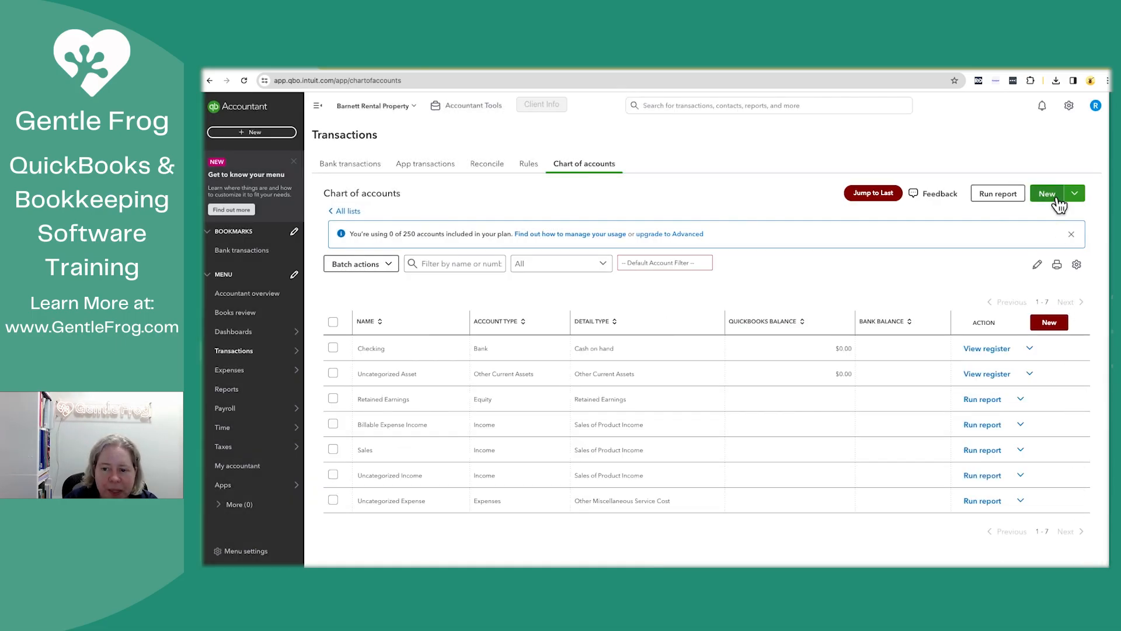
Step: Create an income account named Rental Income under Income, with Discounts/Refunds Given as the tax form section
click(1056, 197)
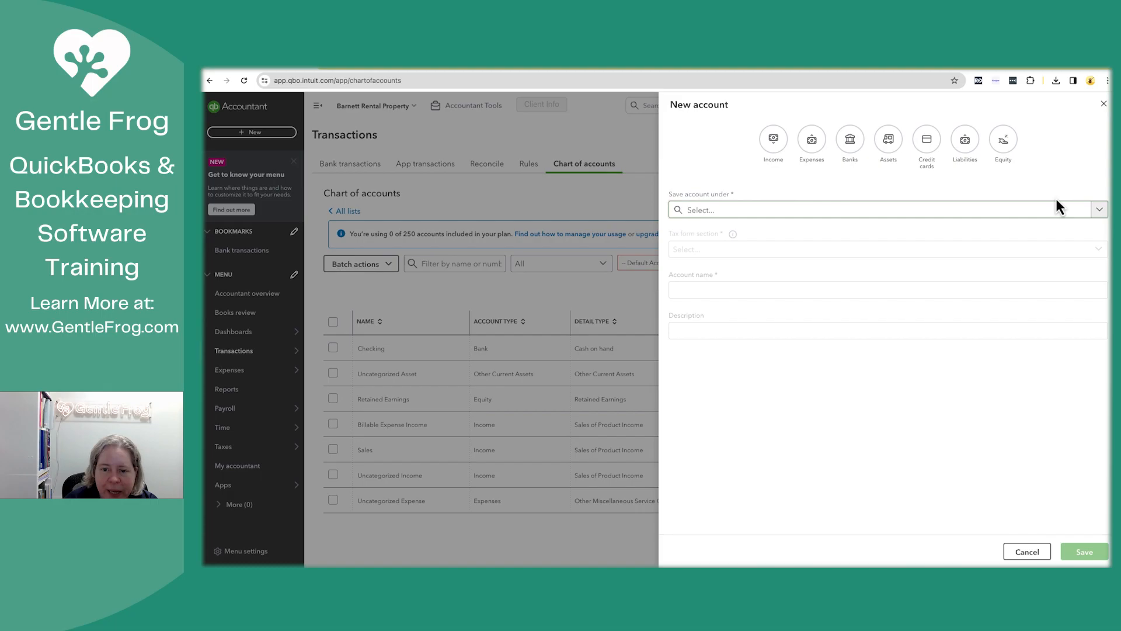
click(776, 143)
click(743, 211)
click(730, 229)
click(713, 252)
click(714, 271)
click(708, 290)
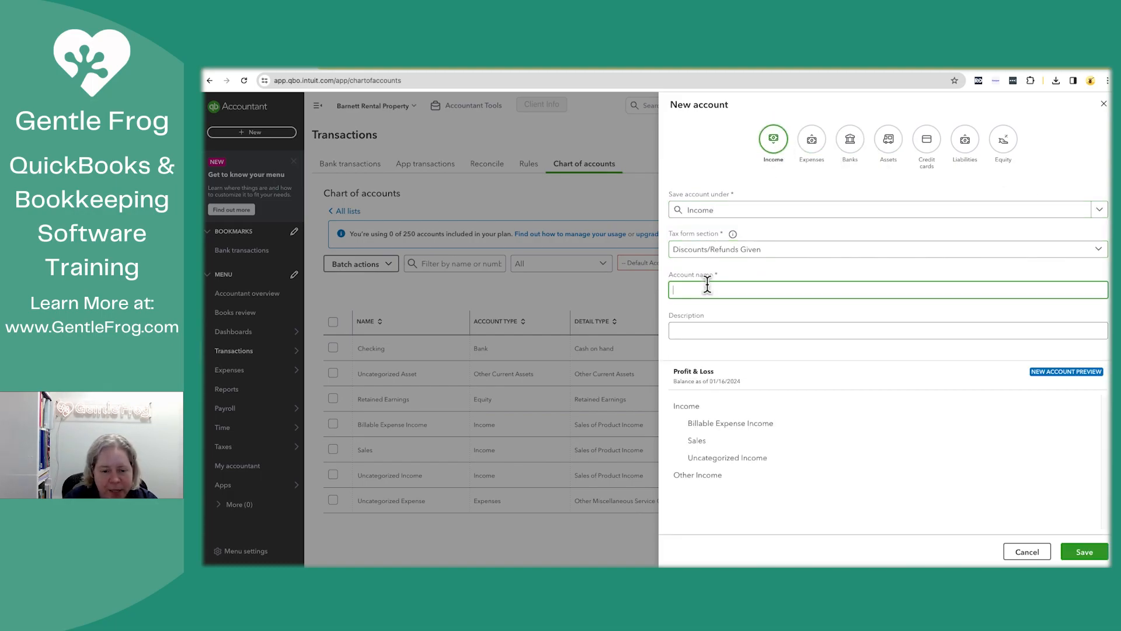
text(Rental Income)
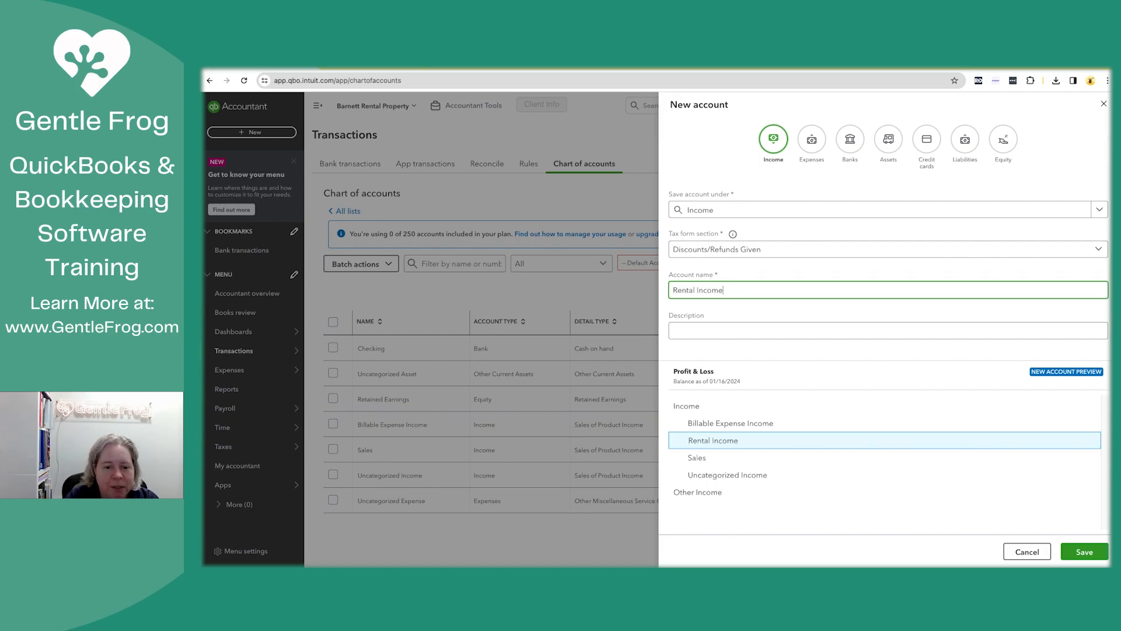
click(1085, 553)
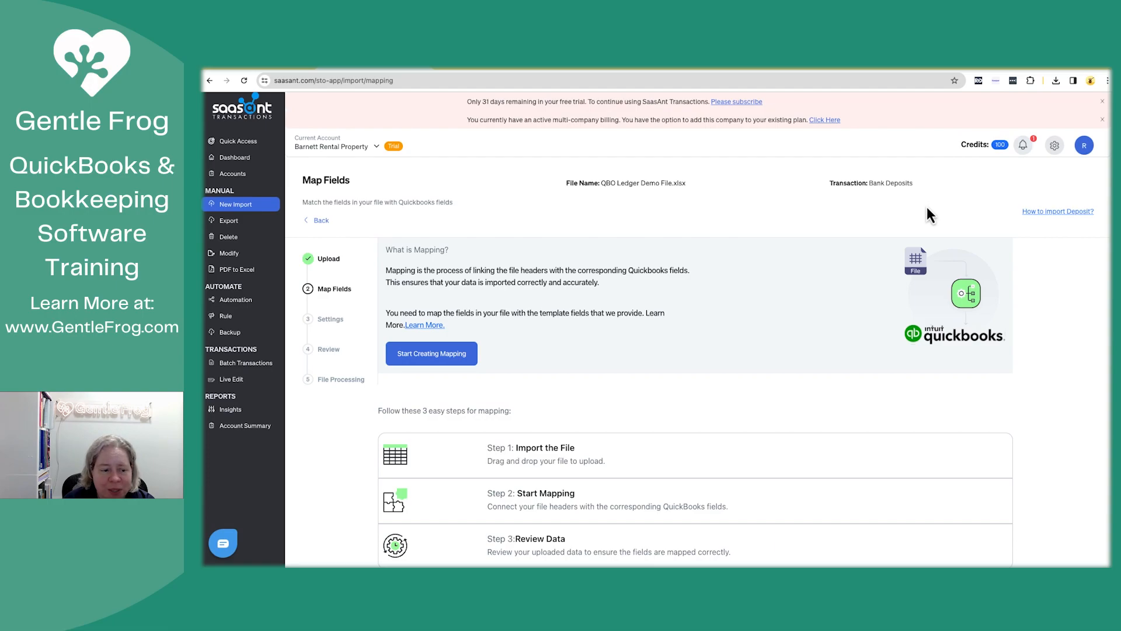
Step: Start creating the bank deposit mapping, select the Deposits sheet of the uploaded file and review the field matches
click(442, 365)
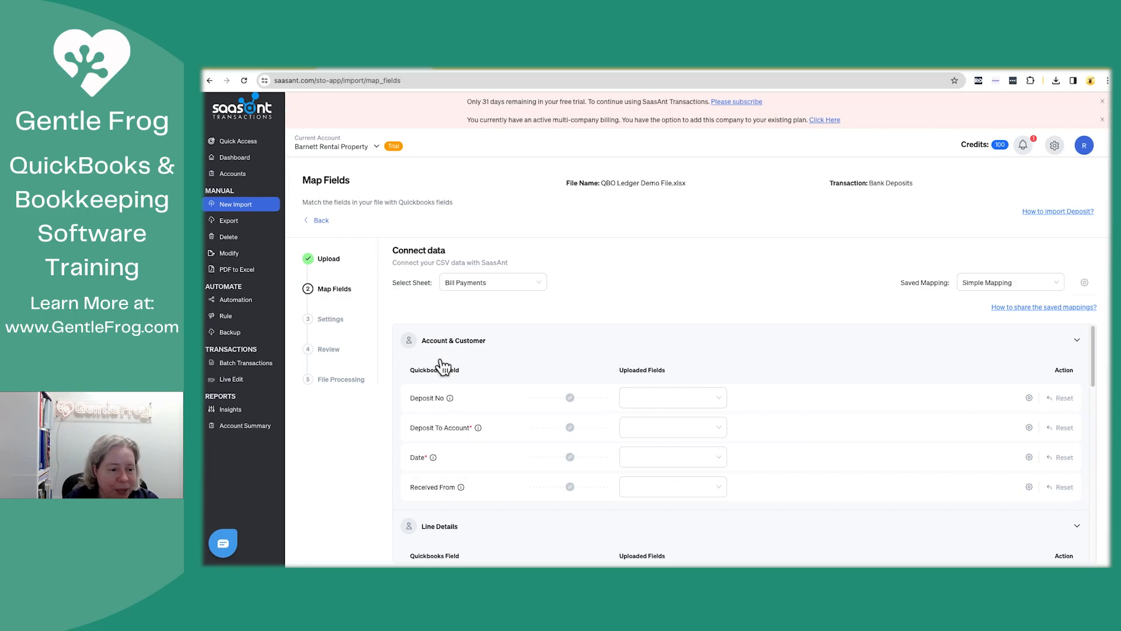
click(504, 283)
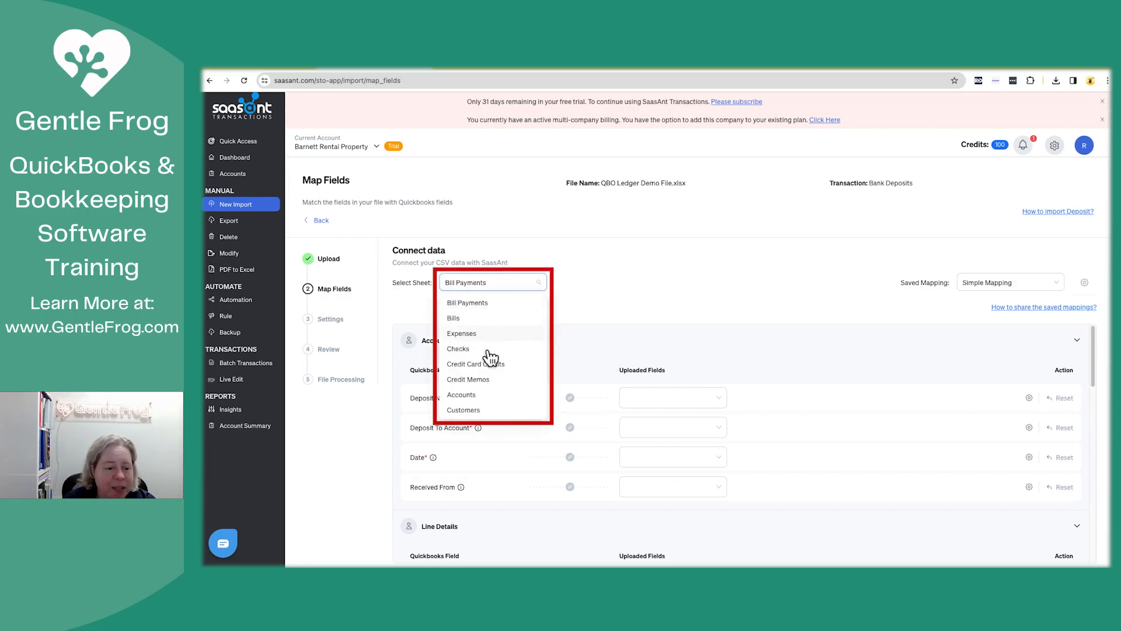
scroll(476, 394, down, 1)
scroll(478, 398, down, 4)
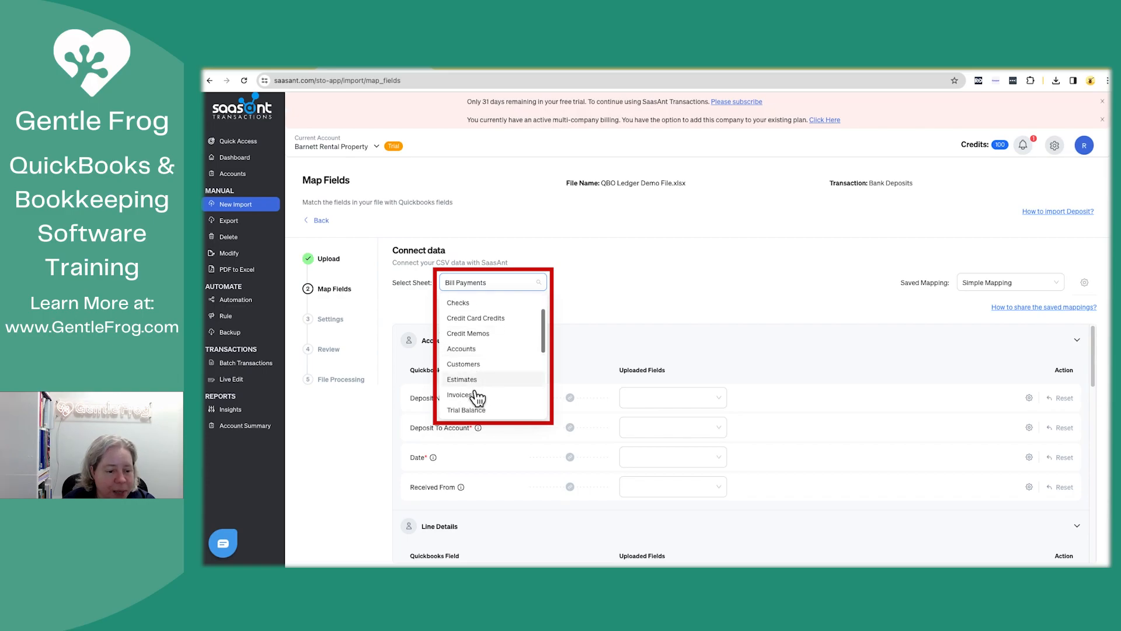
click(476, 391)
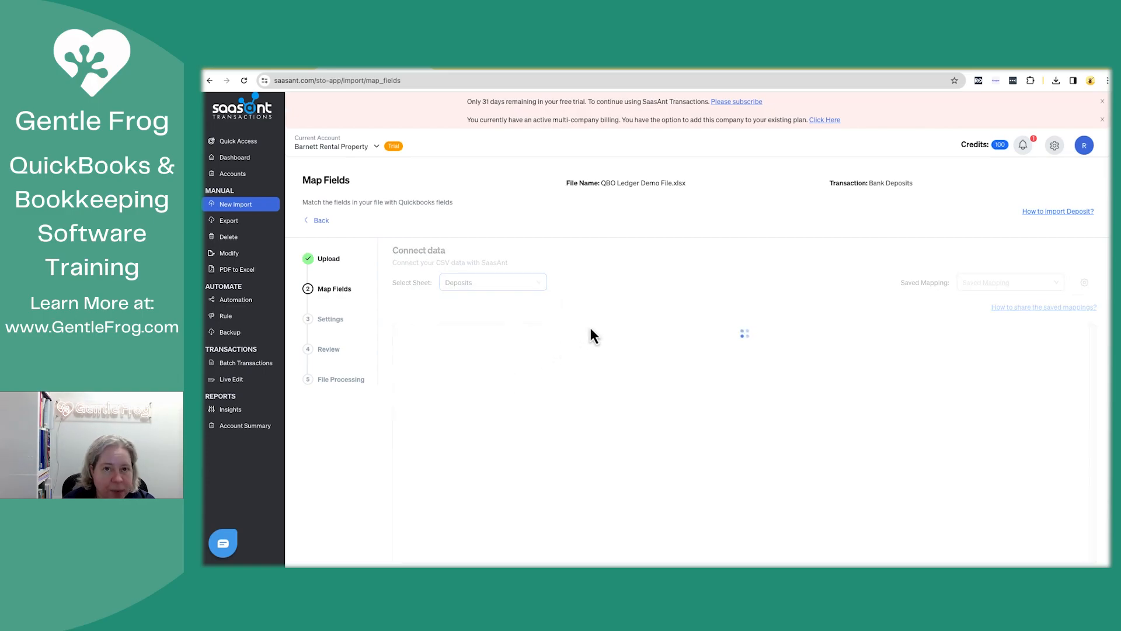
scroll(594, 334, down, 2)
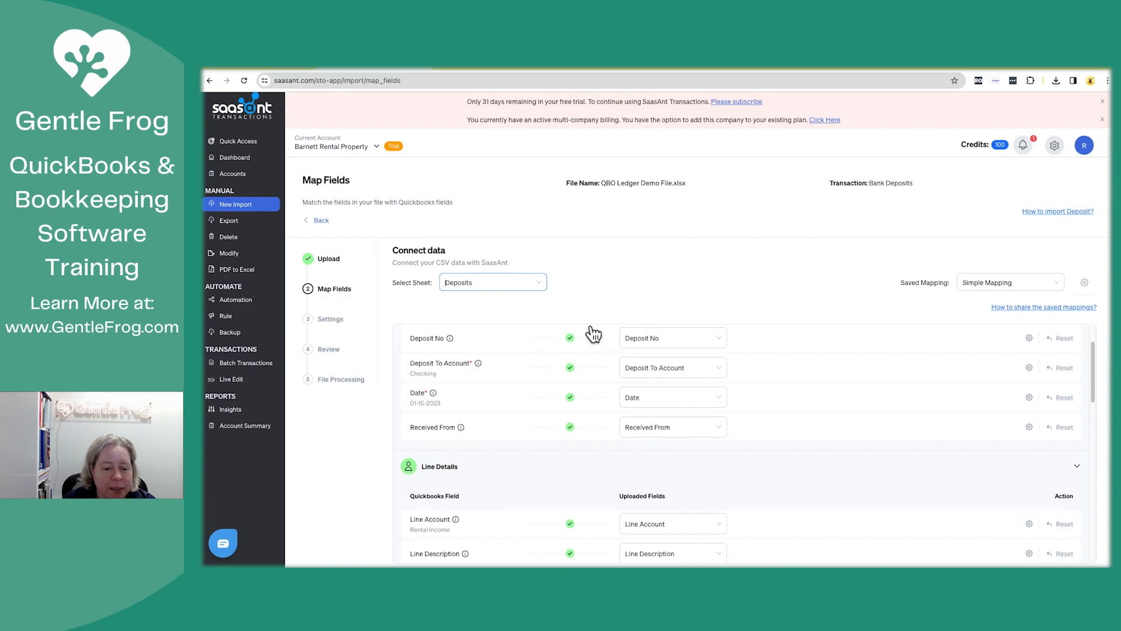
scroll(594, 334, up, 2)
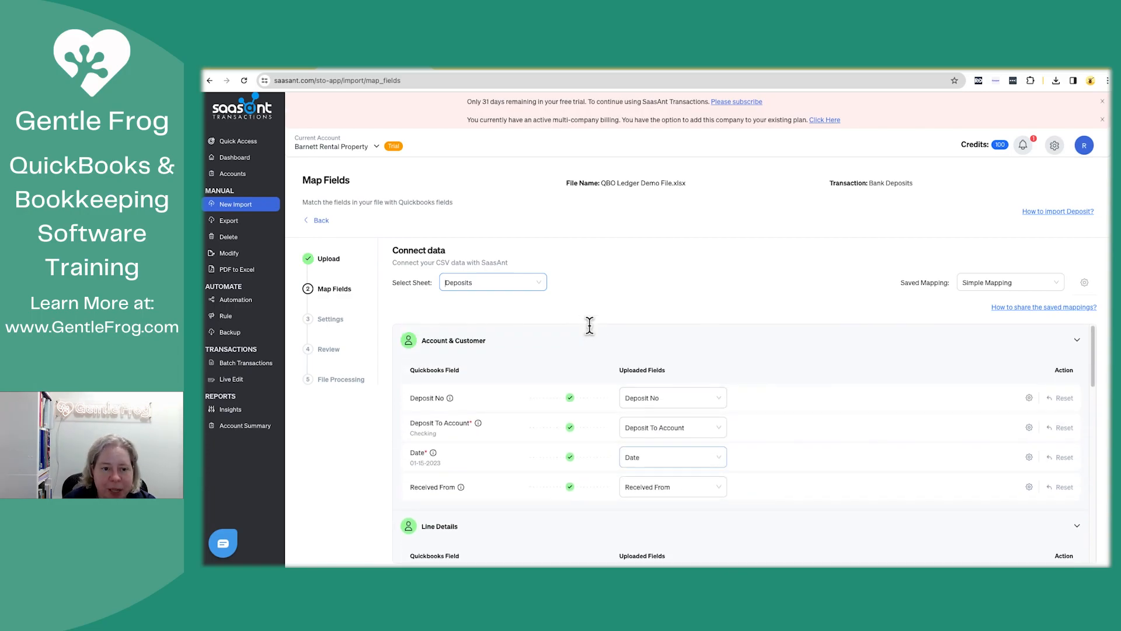
Step: Check the remaining deposit field matches through Other Fields and accept the mapping to continue to the import settings
scroll(833, 456, down, 5)
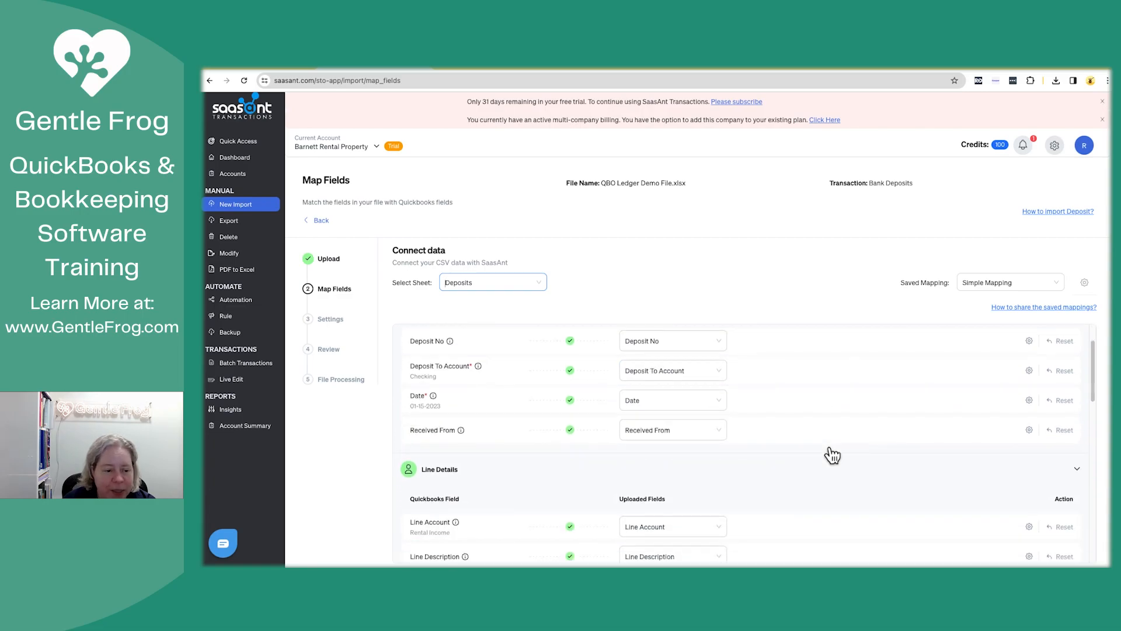
scroll(833, 456, down, 8)
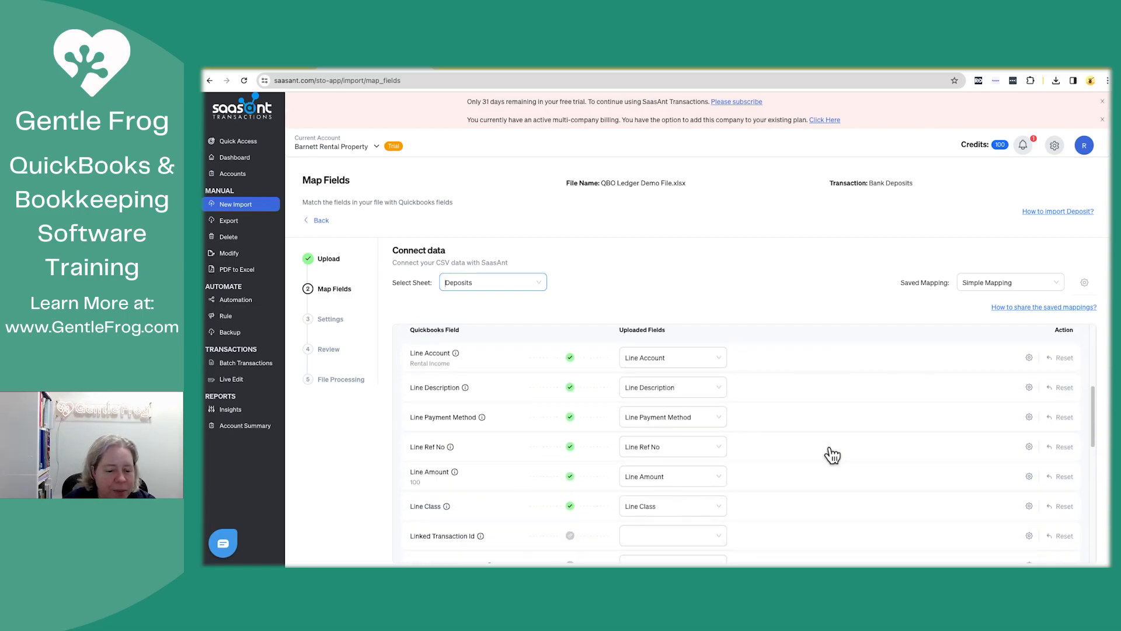
scroll(833, 456, down, 6)
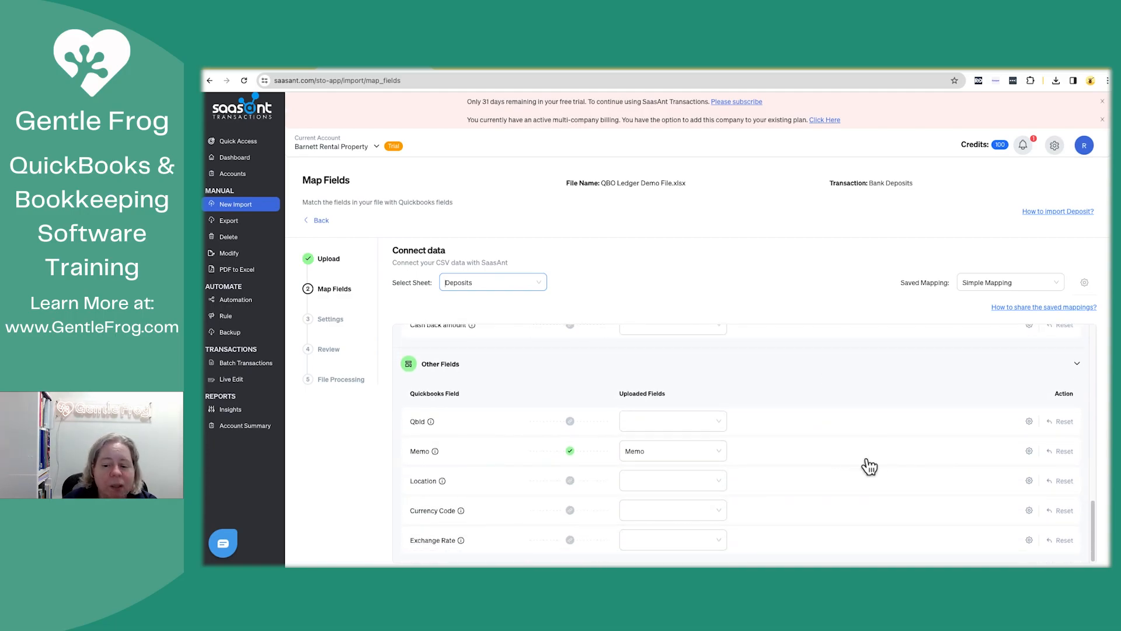
scroll(859, 463, down, 2)
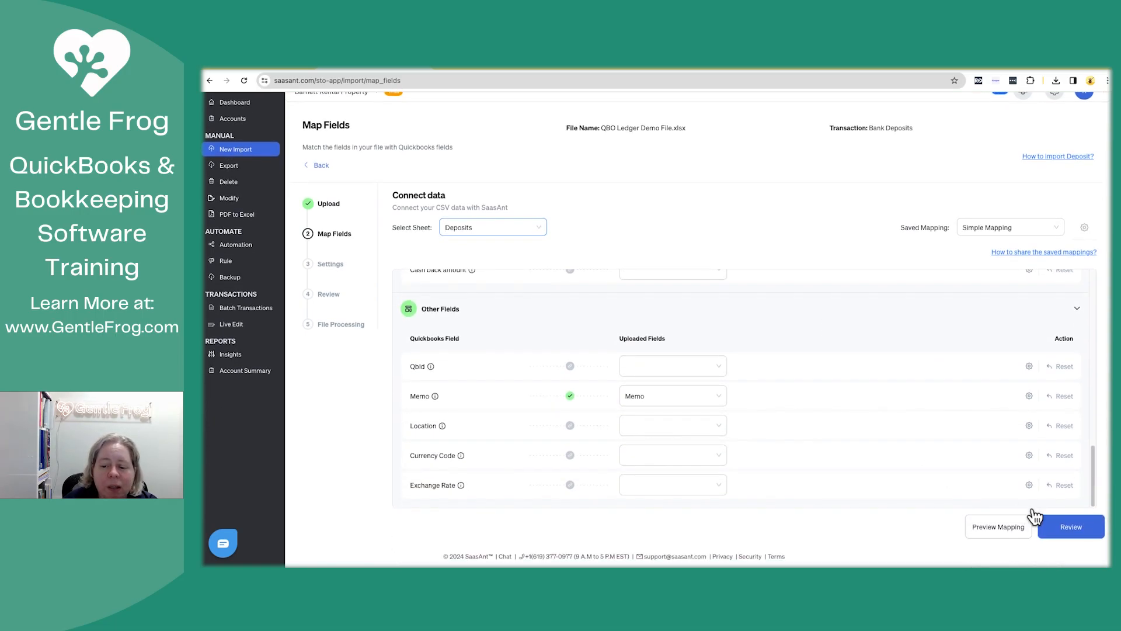
click(1071, 532)
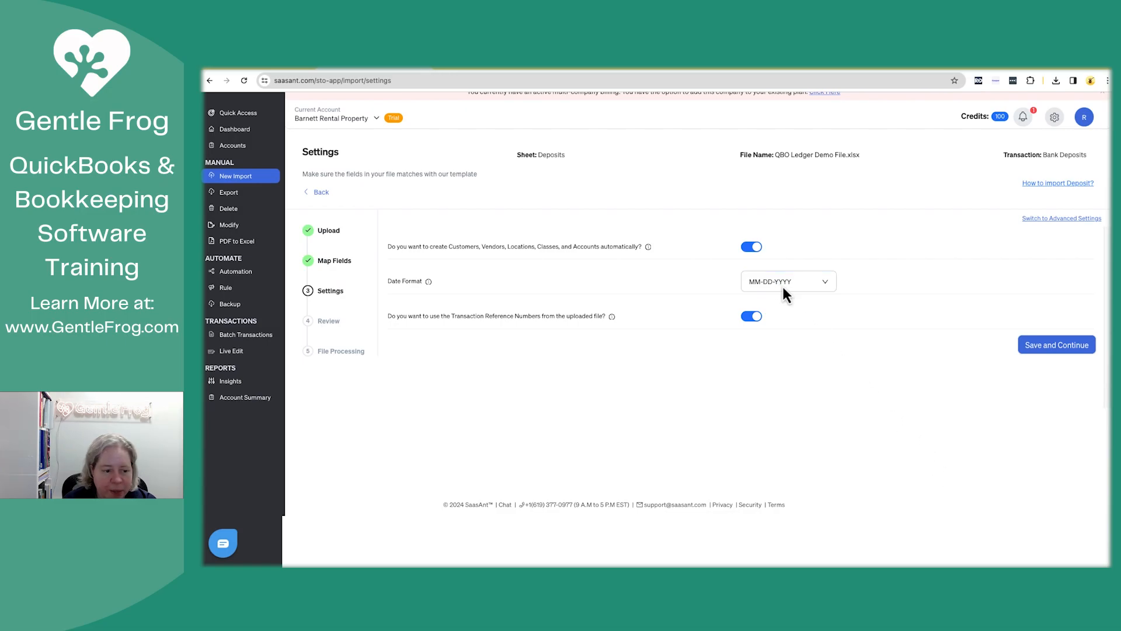
Step: Accept the import settings with the MM-DD-YYYY date format and upload all the listed deposits, through to the import results
click(1053, 349)
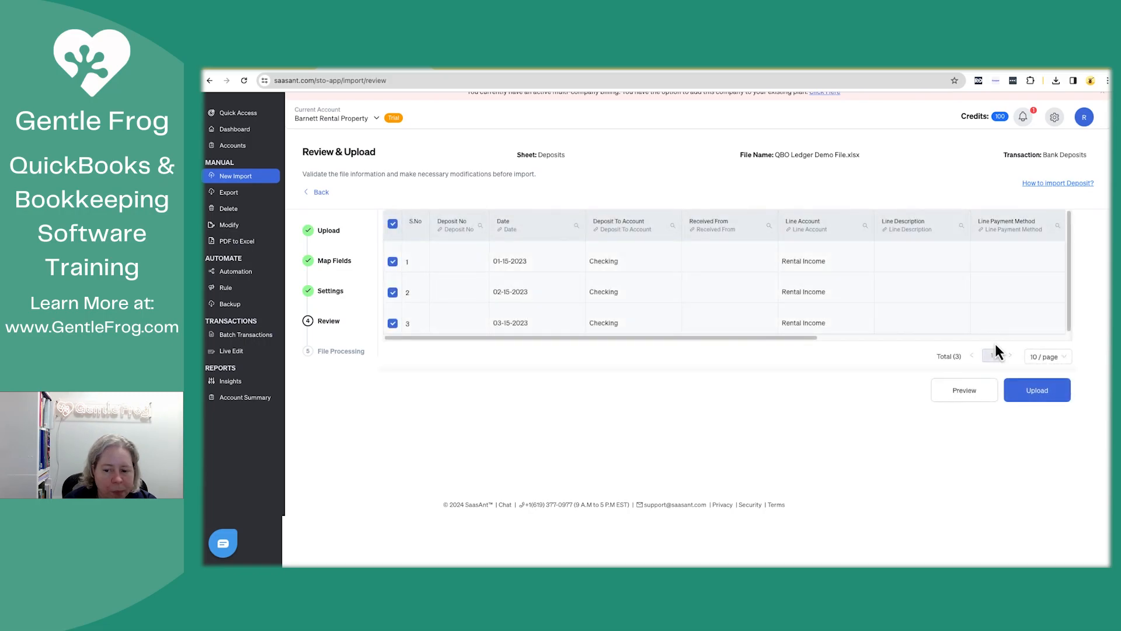
click(1040, 391)
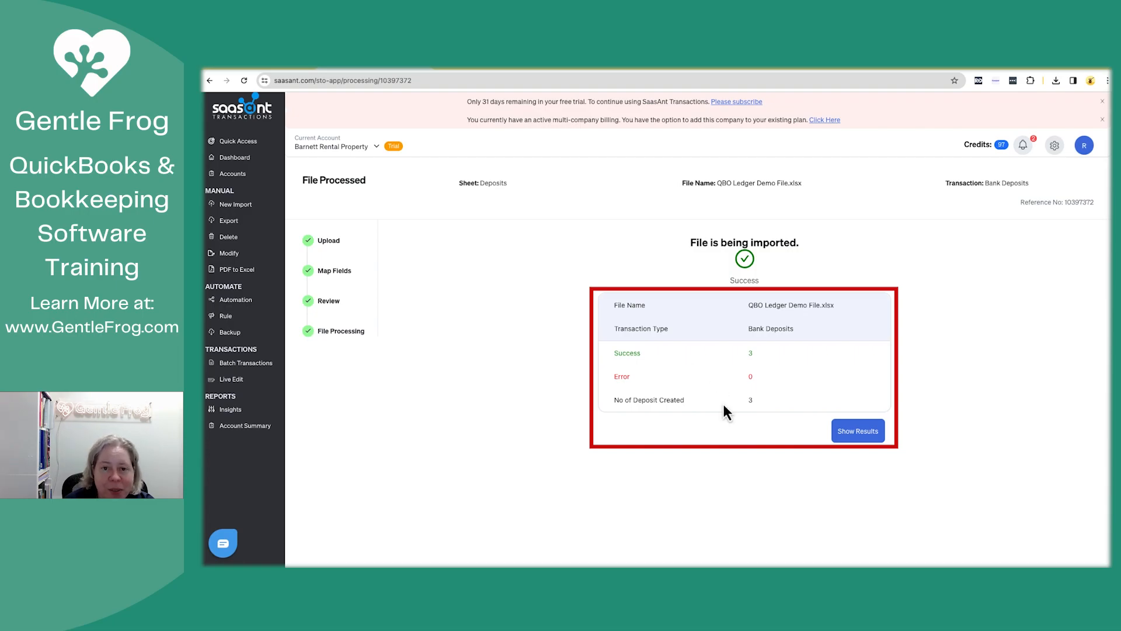
click(863, 433)
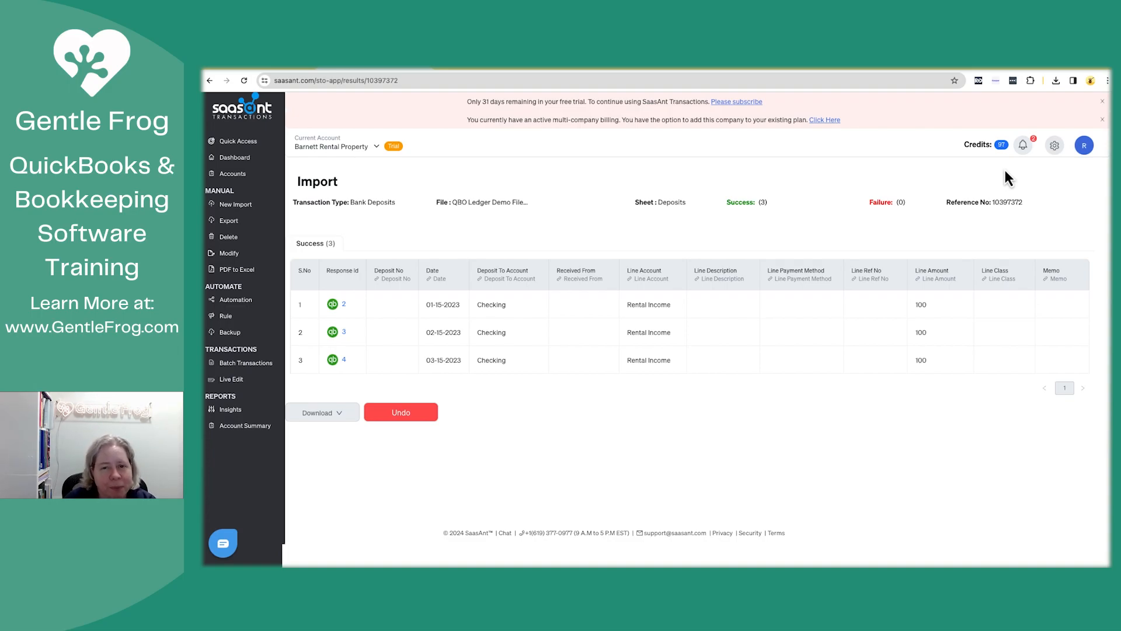
Step: Switch to QuickBooks and open the Checking account's bank register from the dashboard to check the imported deposits, dismissing the register tour
click(270, 71)
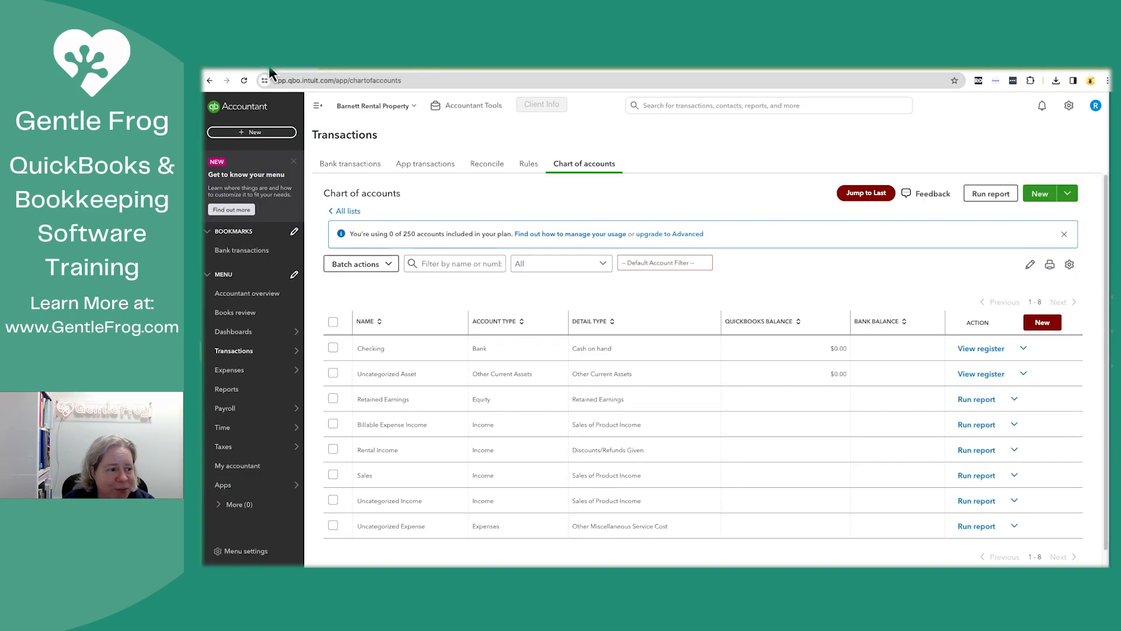
click(238, 336)
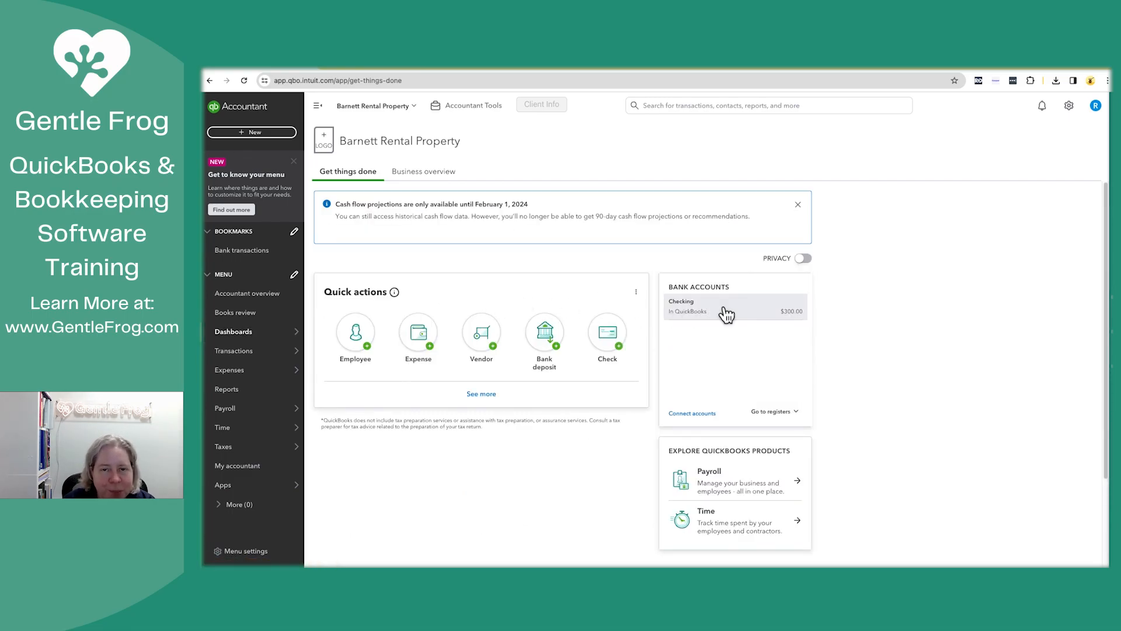
click(726, 314)
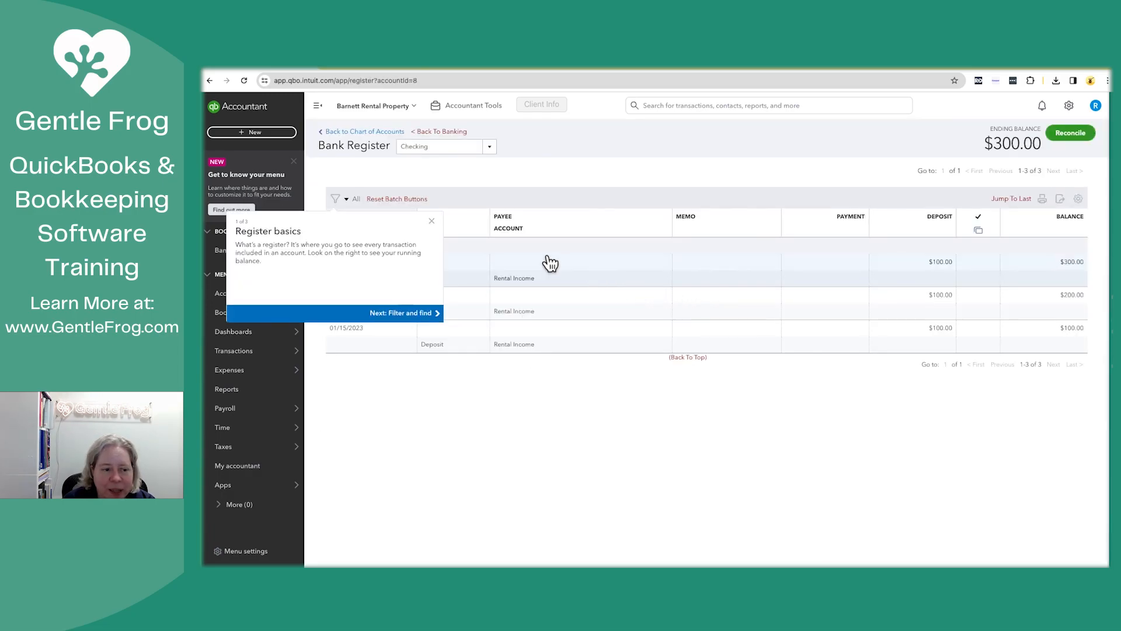
click(432, 221)
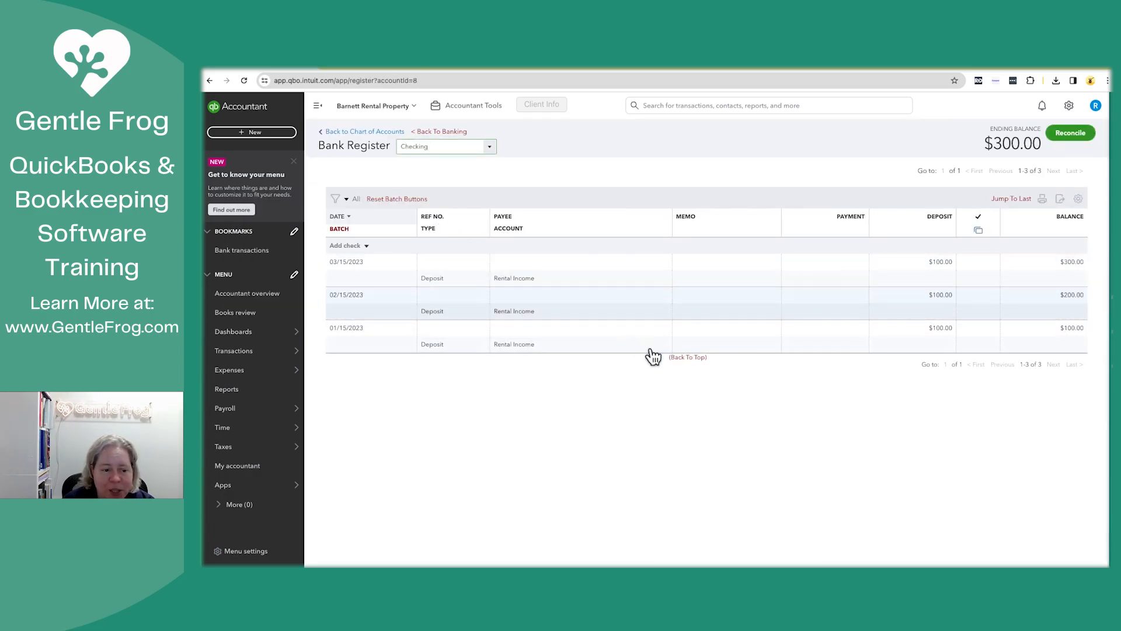